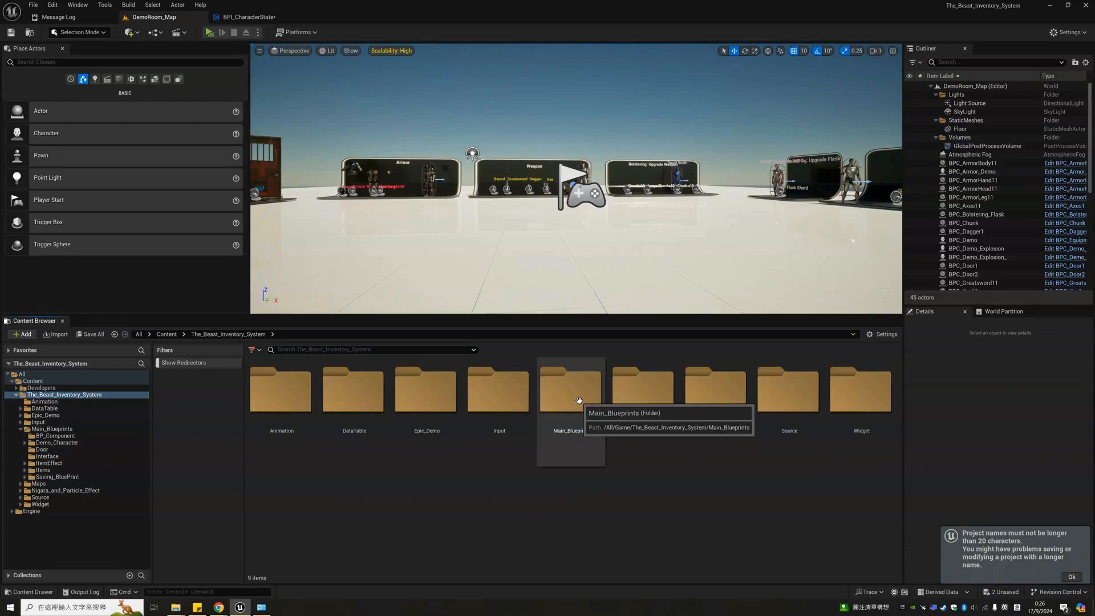
Open the BPI_CharacterState blueprint from the BP_Component folder inside Main_Blueprints
click(579, 400)
double_click(579, 400)
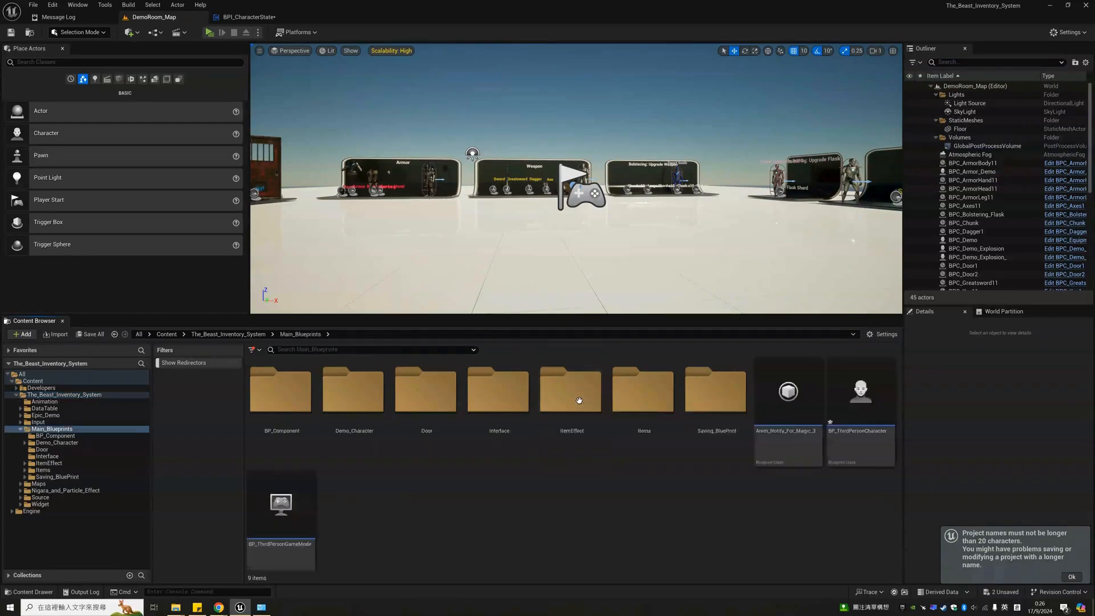
scroll(547, 508, down, 1)
click(276, 398)
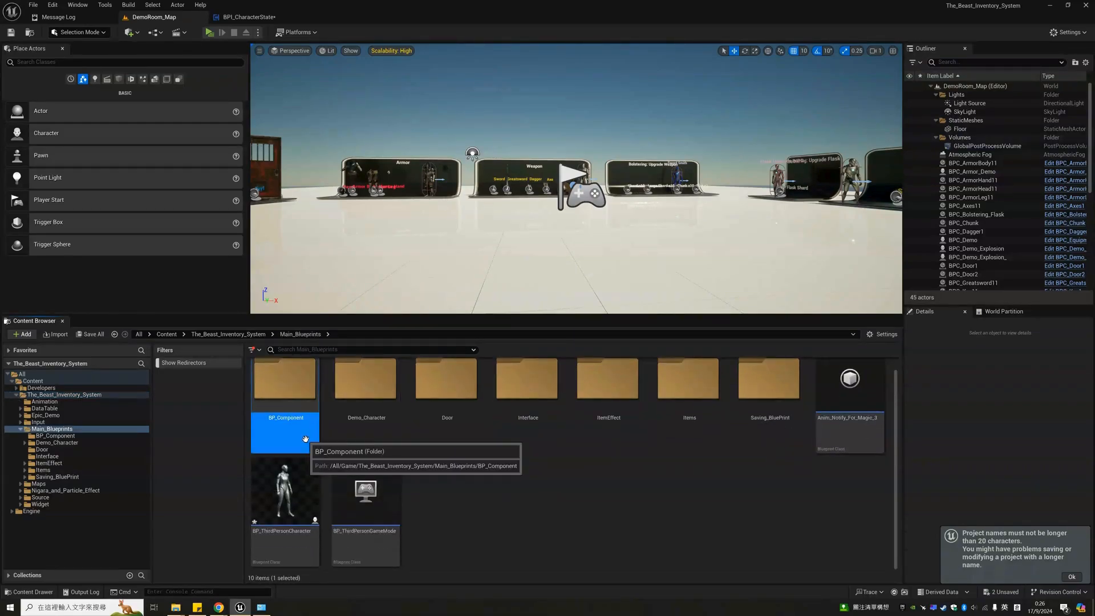
double_click(276, 399)
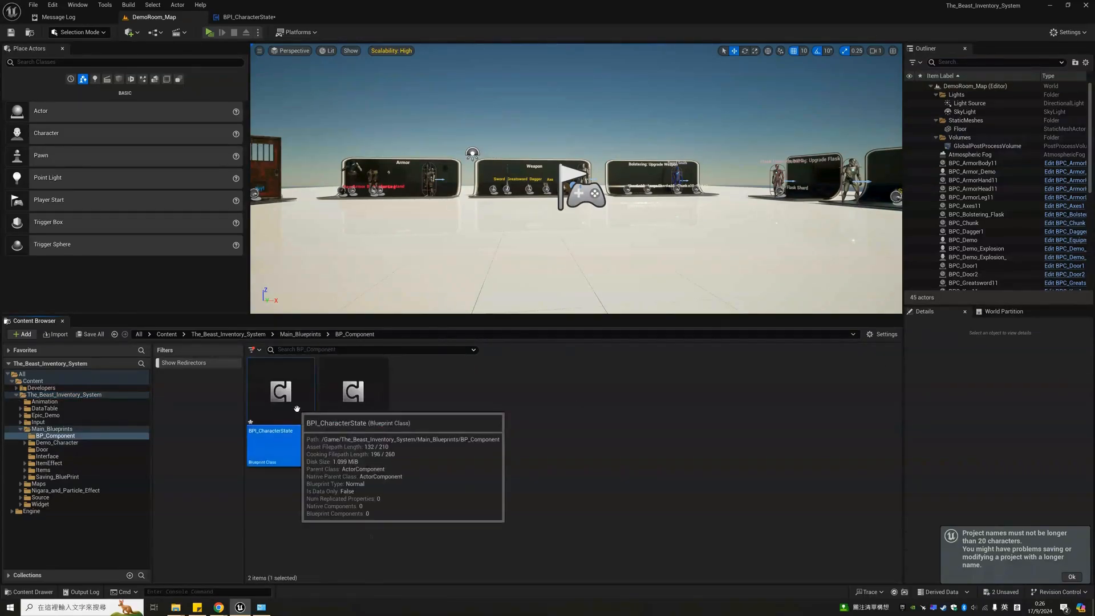
double_click(296, 408)
Set the default value of the Player HP variable to 200 in the Event Graph of BPI_CharacterState
scroll(425, 371, up, 4)
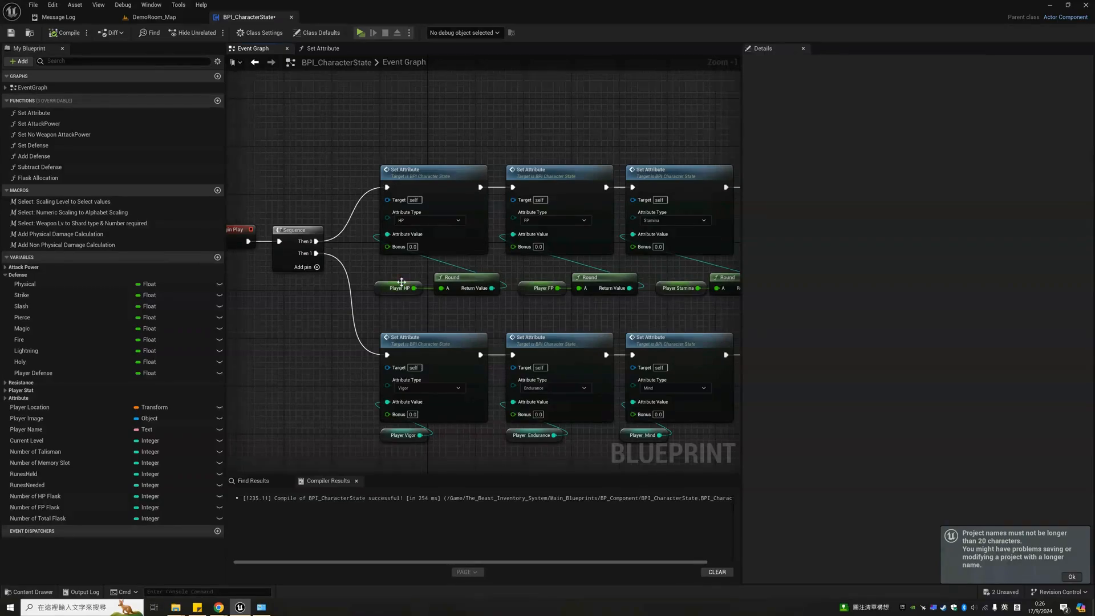
click(400, 289)
right_drag(590, 325, 544, 318)
click(930, 272)
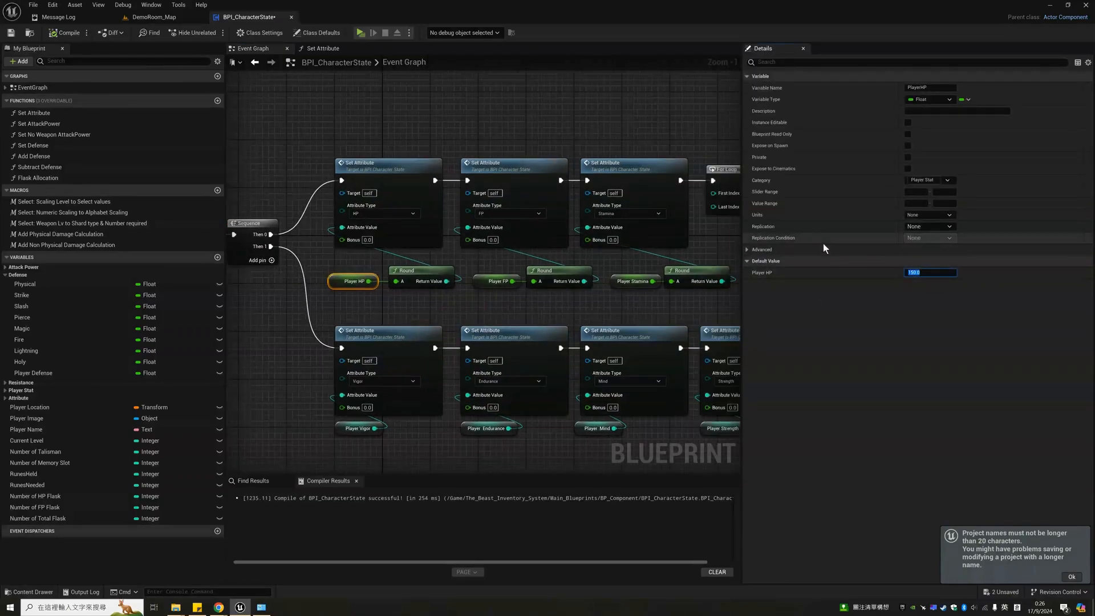
text(20)
Play-test DemoRoom_Map, check the HP on the character's Status screen, and end the preview
click(139, 17)
click(210, 33)
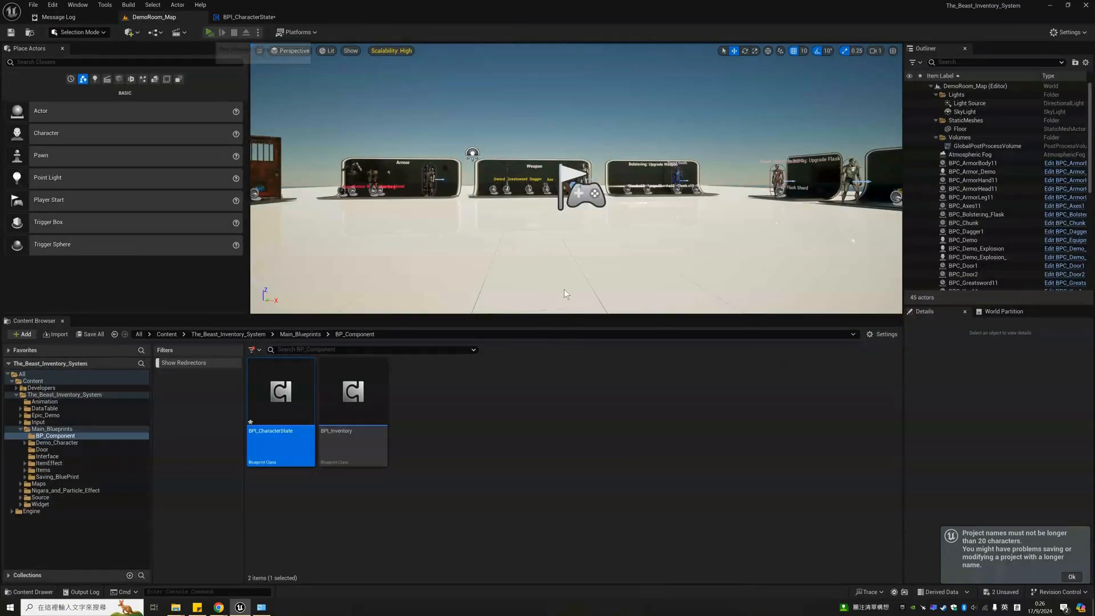
key(Tab)
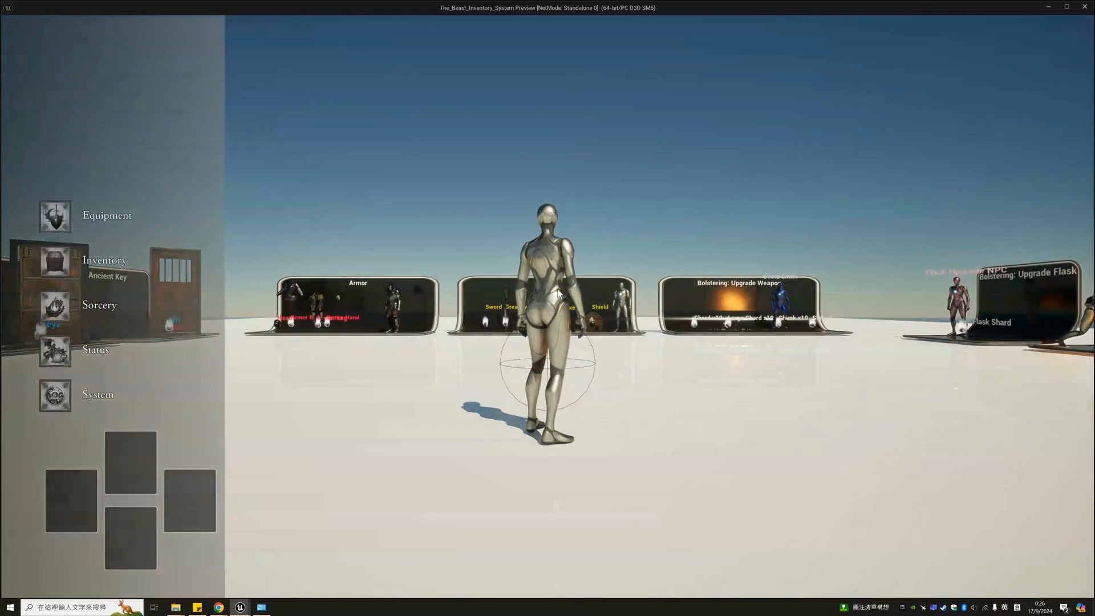
click(137, 312)
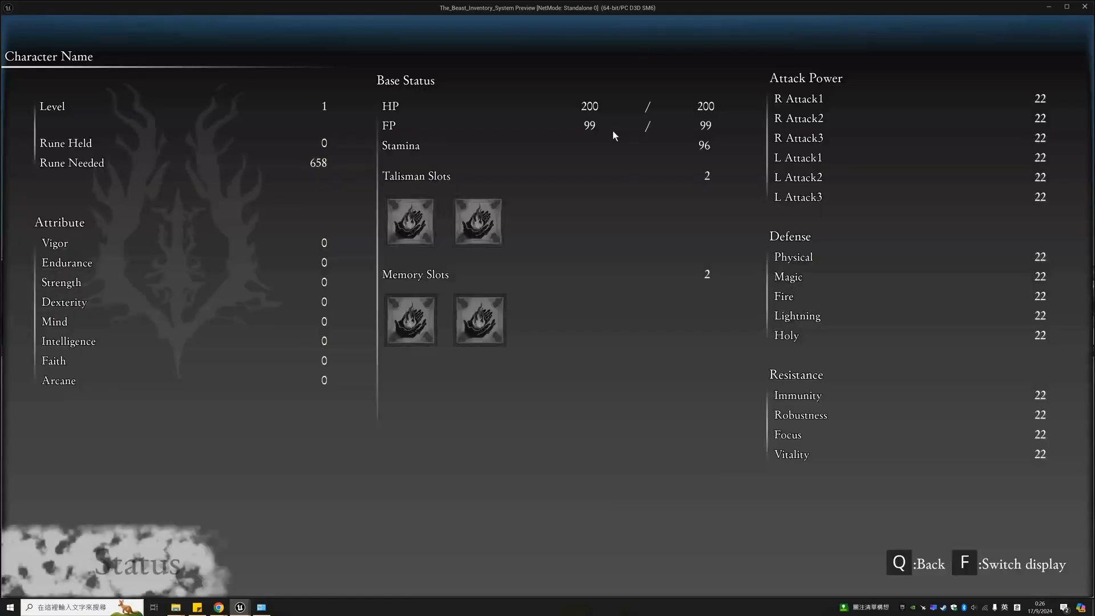
key(Escape)
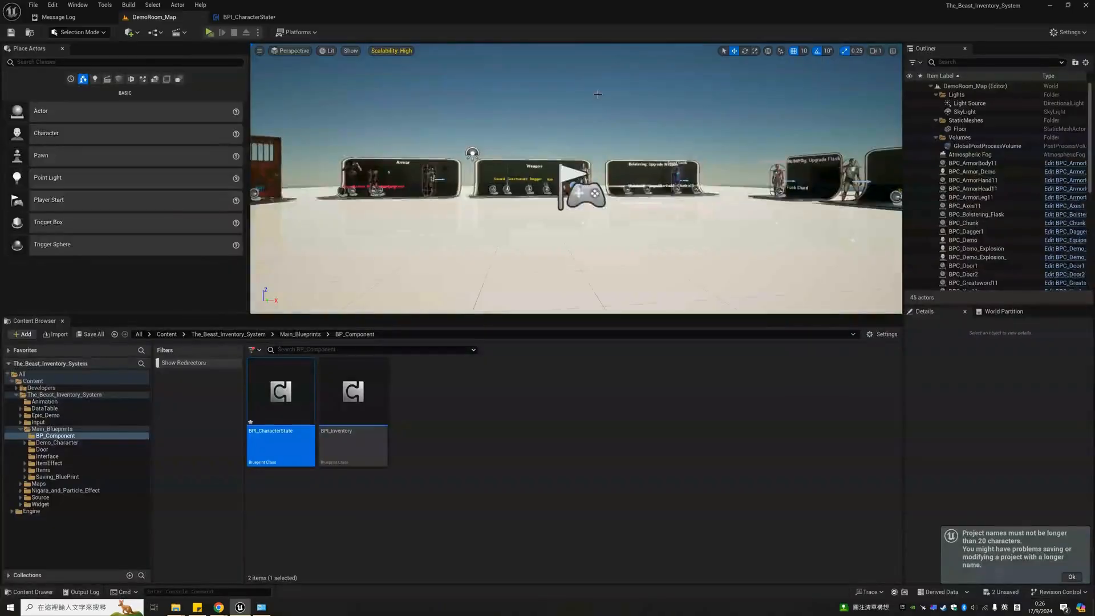
Set the Bonus of the HP Set Attribute node in BPI_CharacterState to 50
click(249, 17)
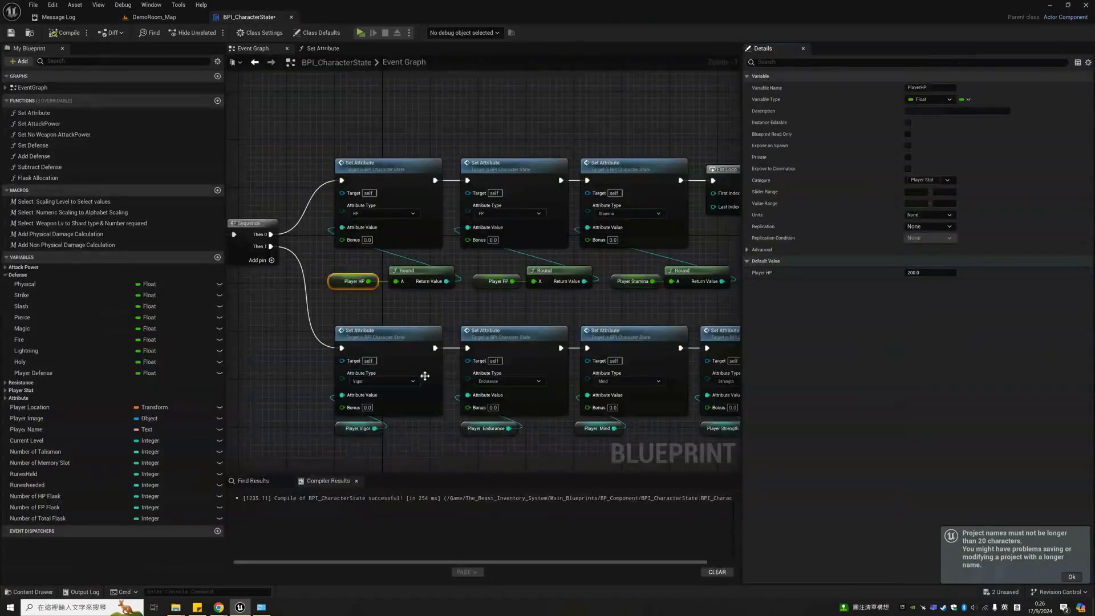
scroll(404, 318, down, 2)
right_drag(403, 317, 431, 333)
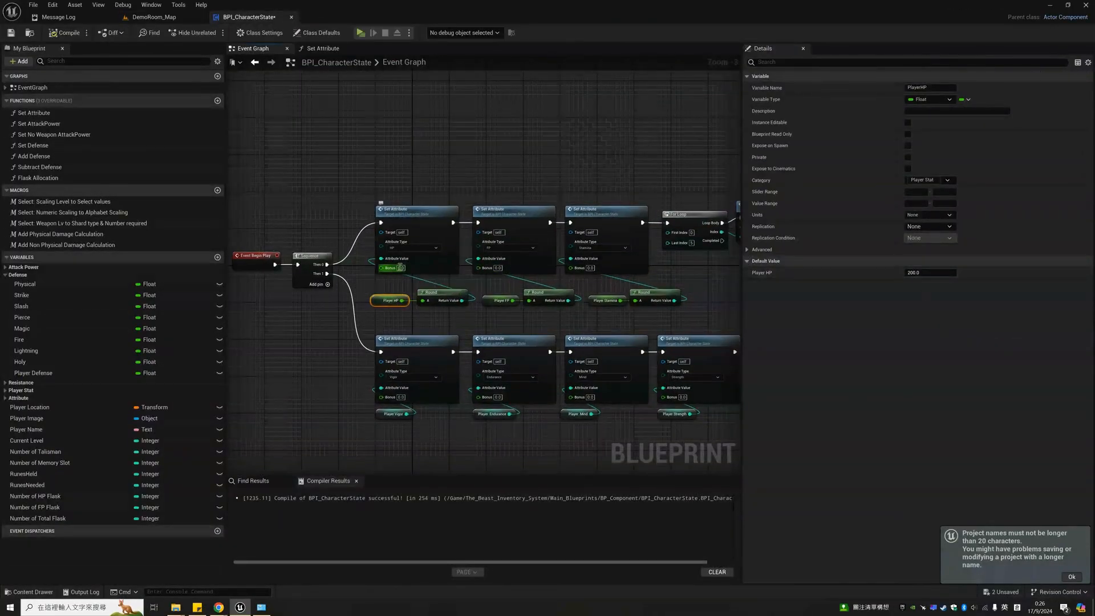
click(401, 268)
click(408, 198)
click(402, 219)
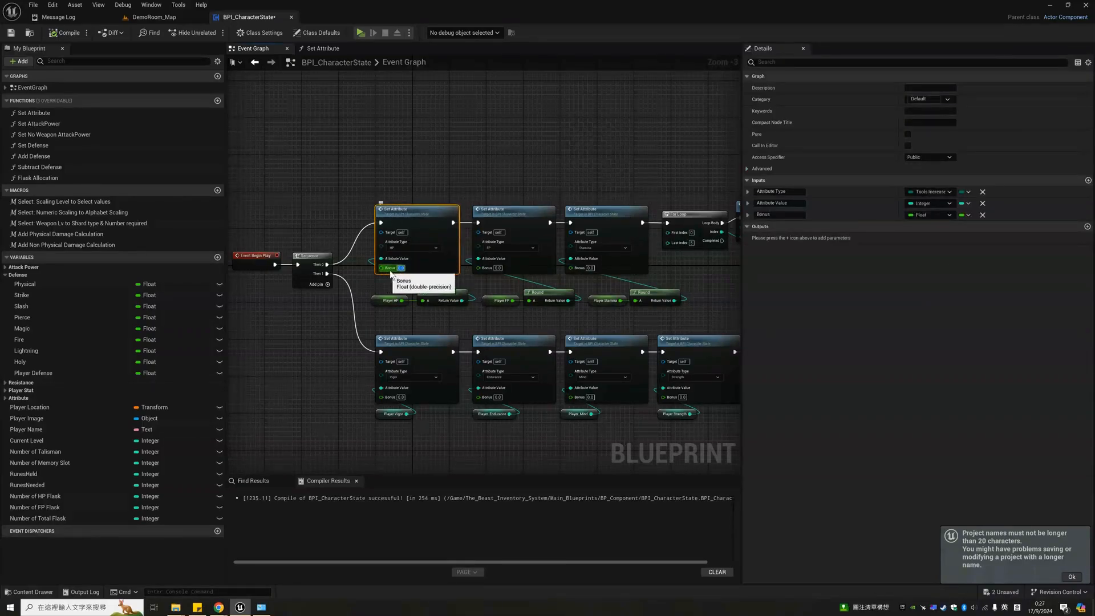
scroll(409, 282, up, 2)
scroll(411, 282, up, 1)
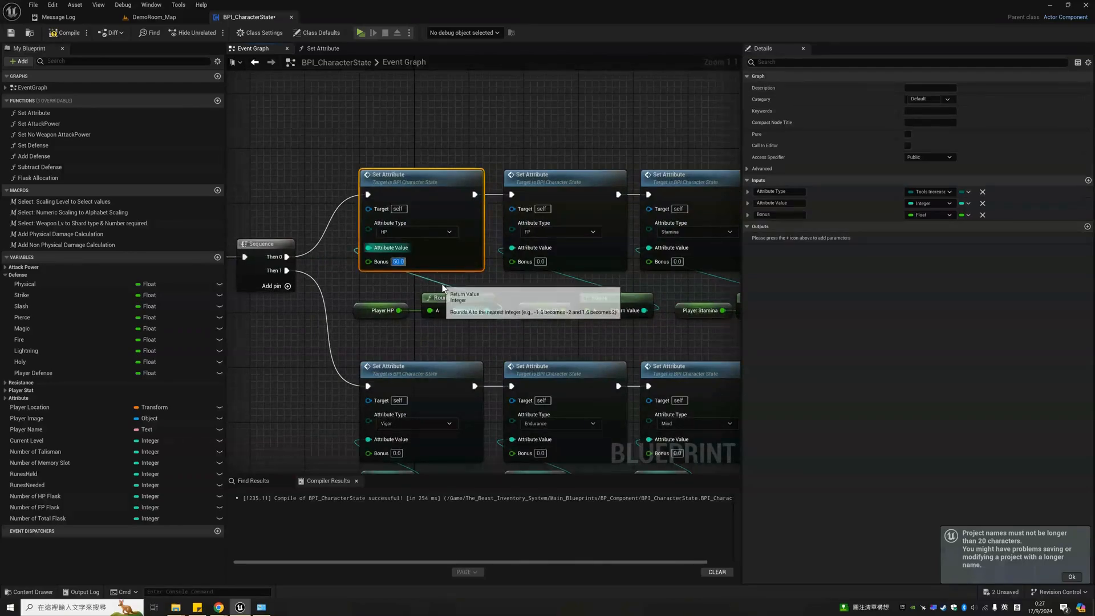
click(391, 289)
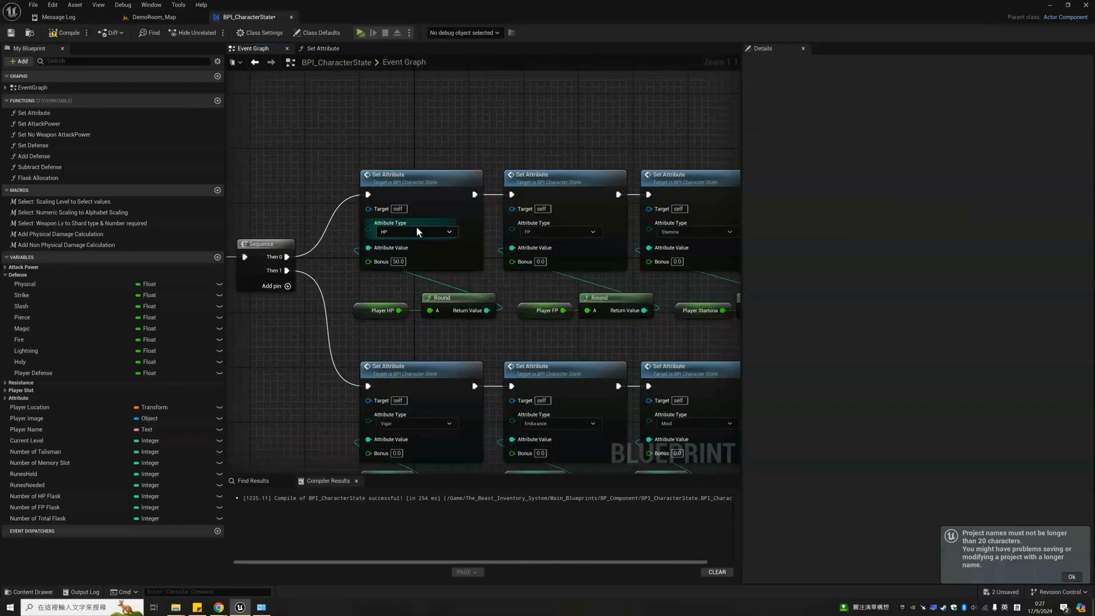
click(382, 305)
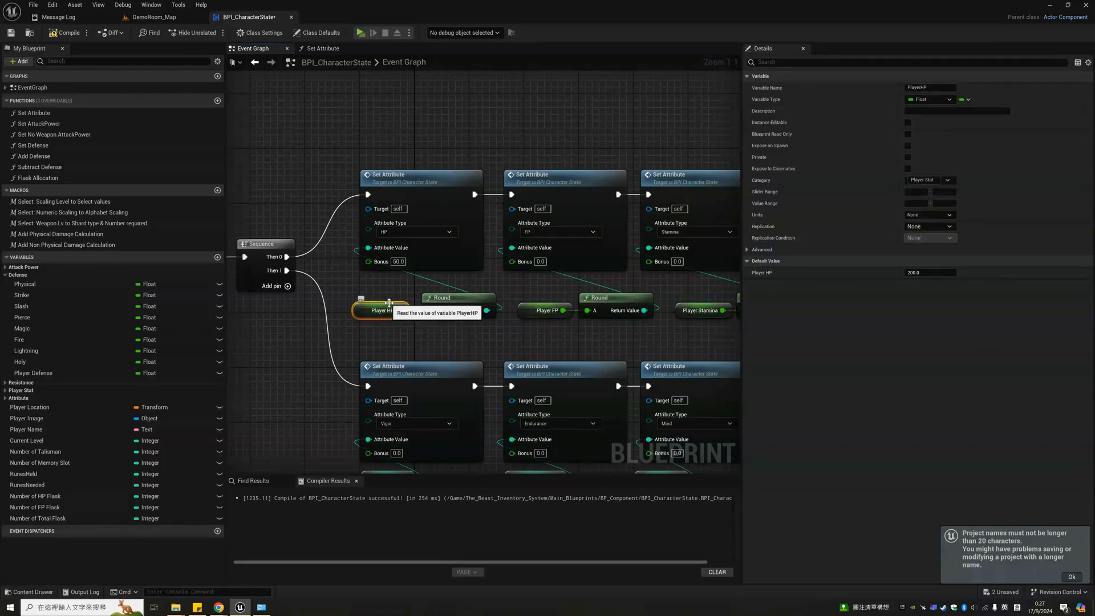
click(420, 246)
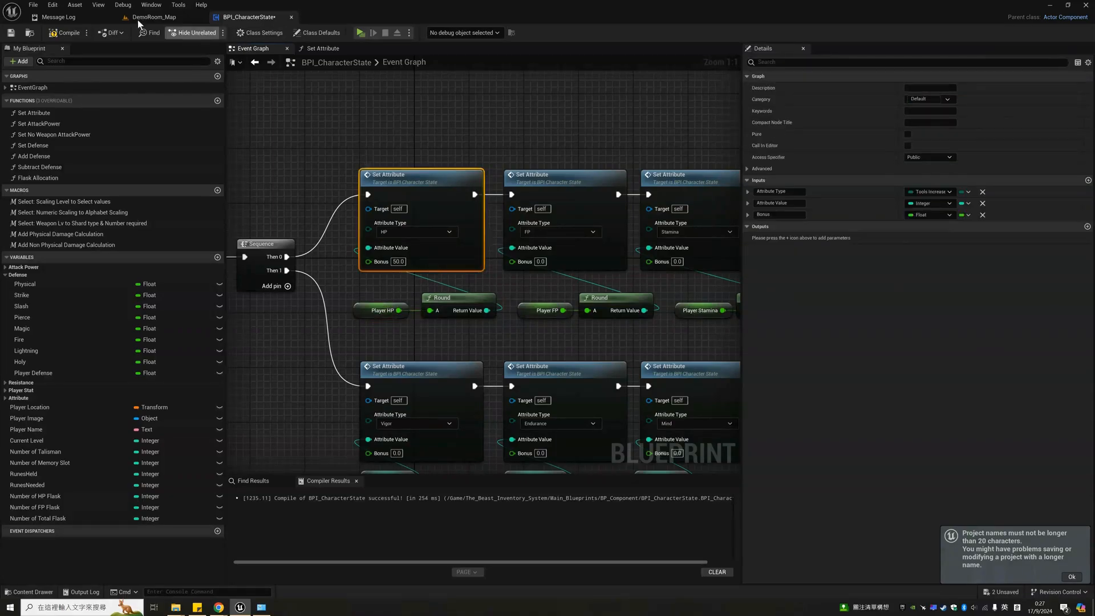
Run DemoRoom_Map again to check how the bonus affects HP on the Status screen, ending the preview after that
click(153, 19)
click(209, 35)
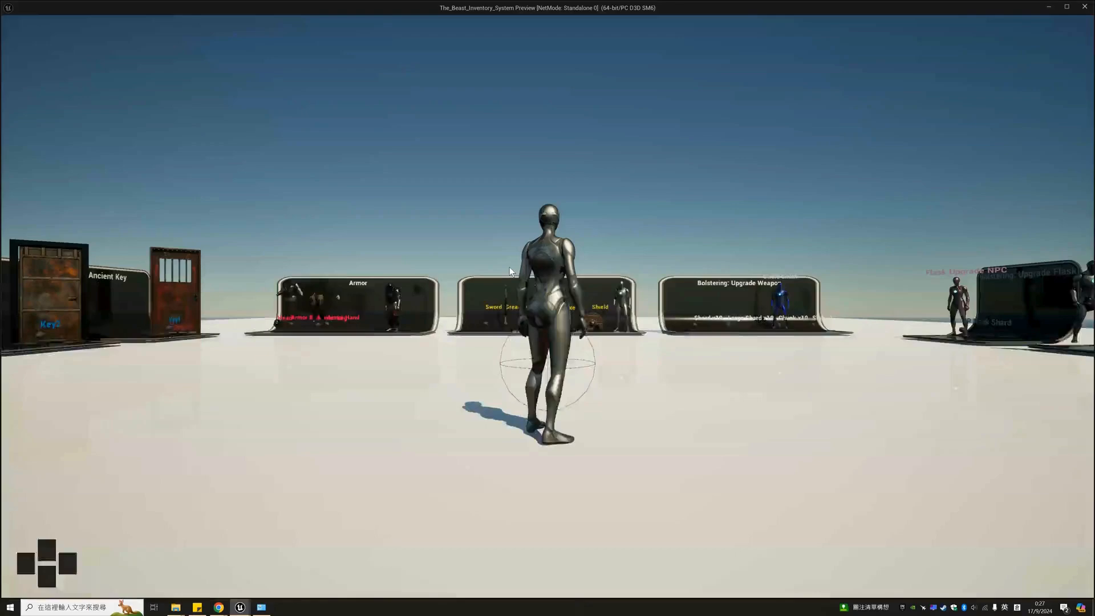
key(Tab)
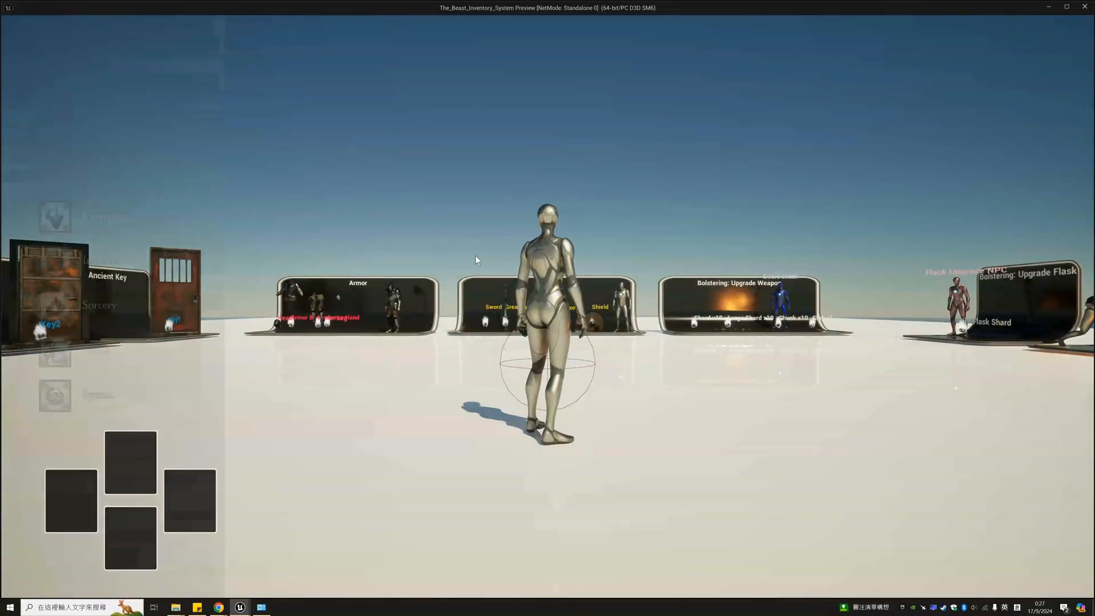
click(96, 348)
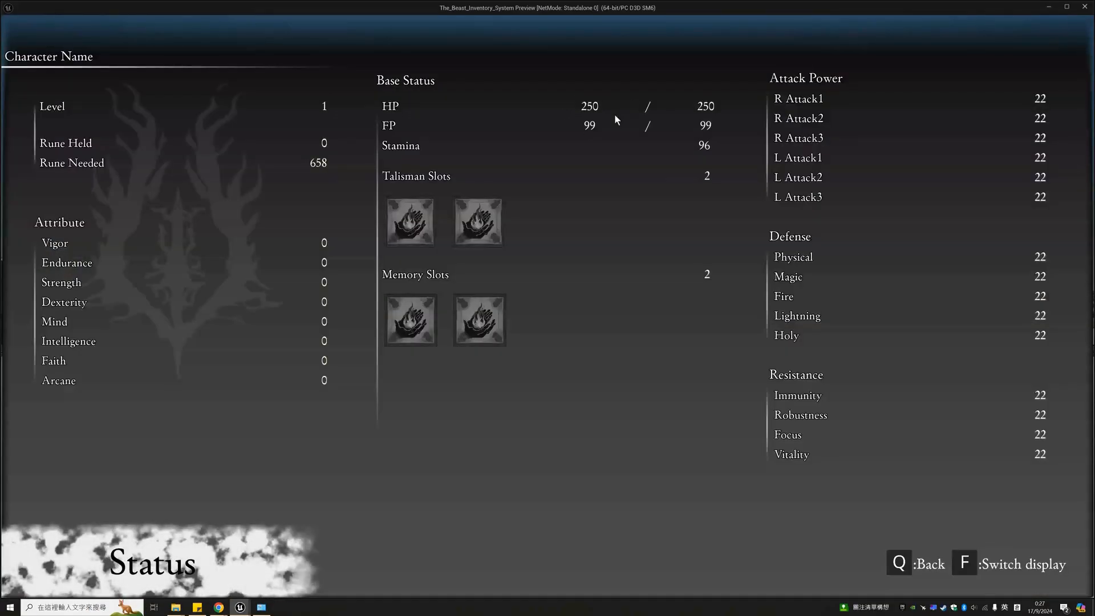
key(Escape)
Examine the Attack Power, Defense and Attribute variables of BPI_CharacterState and their default values
click(246, 17)
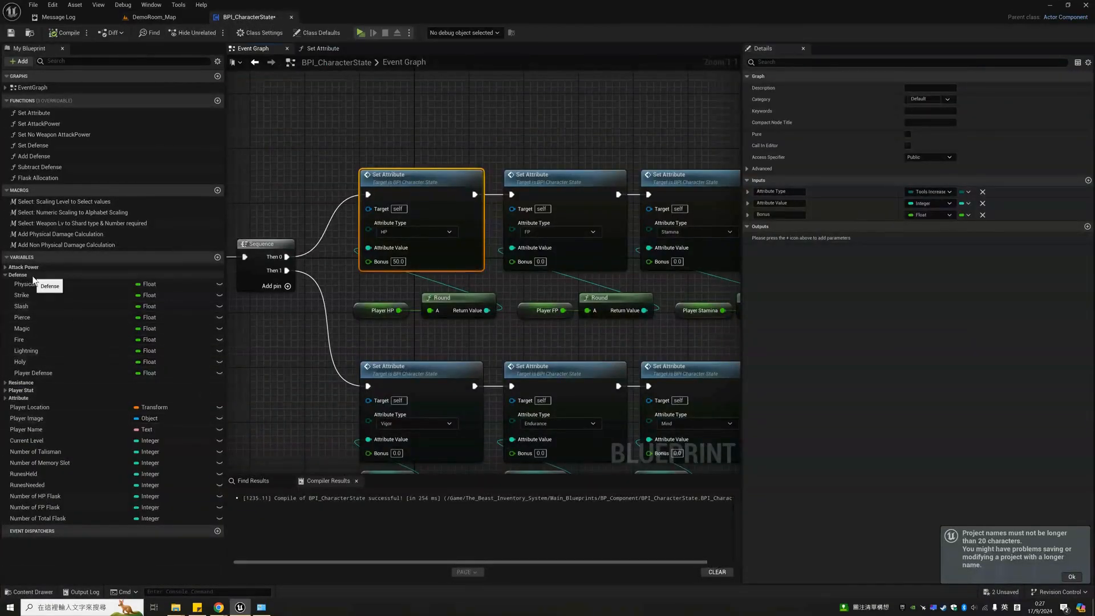
click(6, 268)
scroll(88, 342, down, 1)
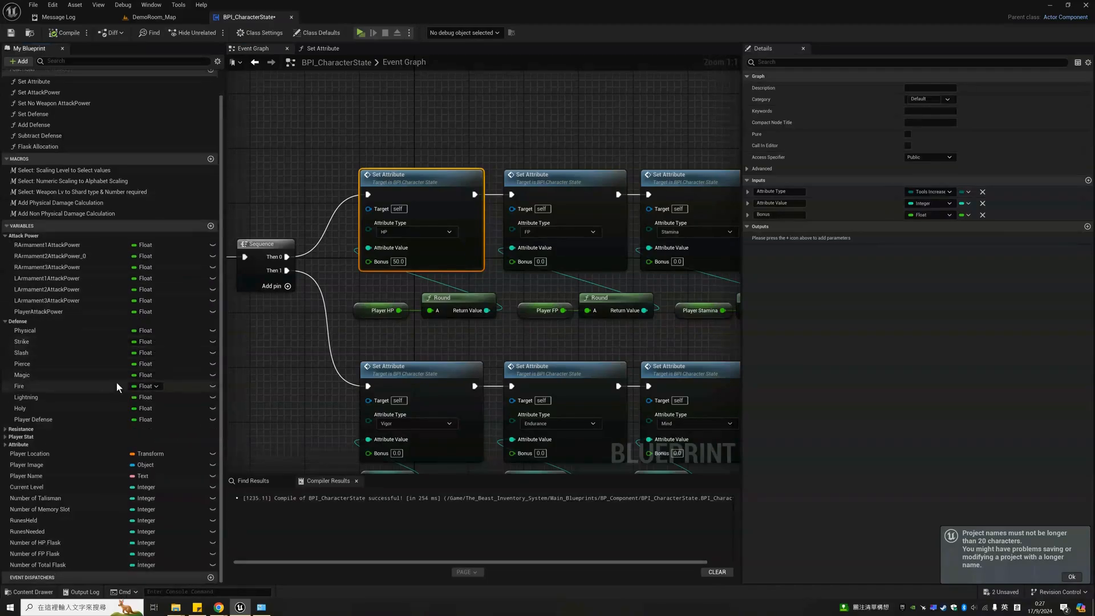
click(57, 331)
click(66, 386)
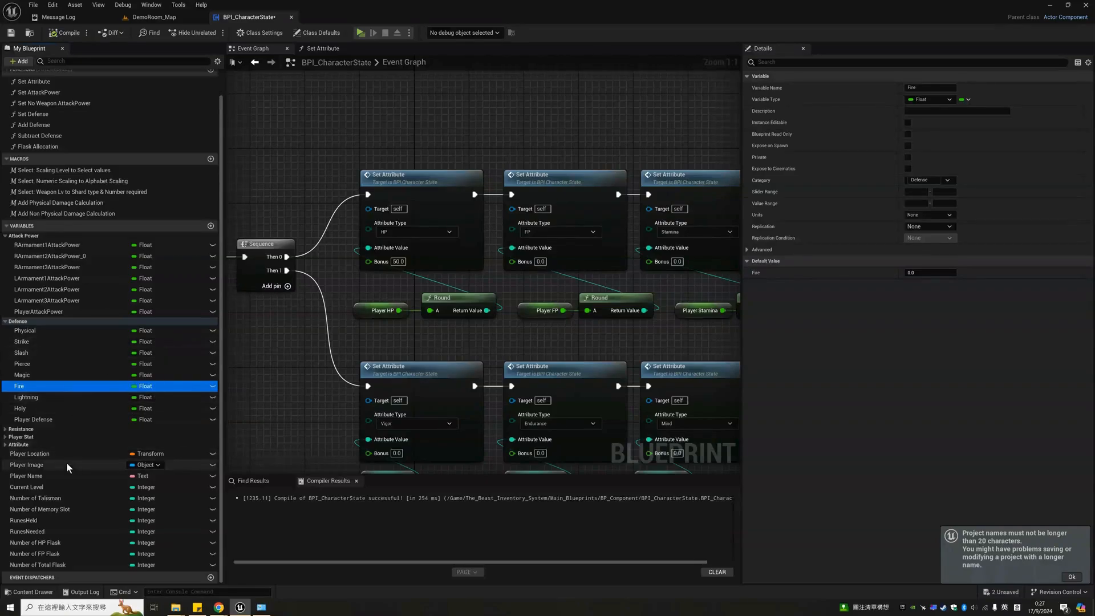
click(34, 521)
click(5, 444)
scroll(34, 453, down, 5)
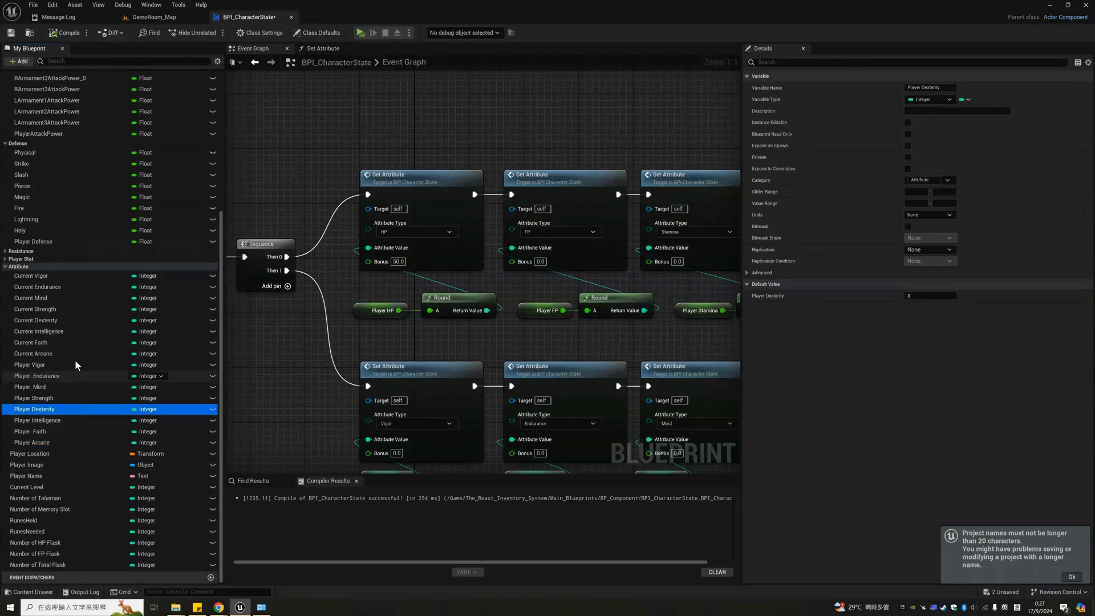
click(72, 355)
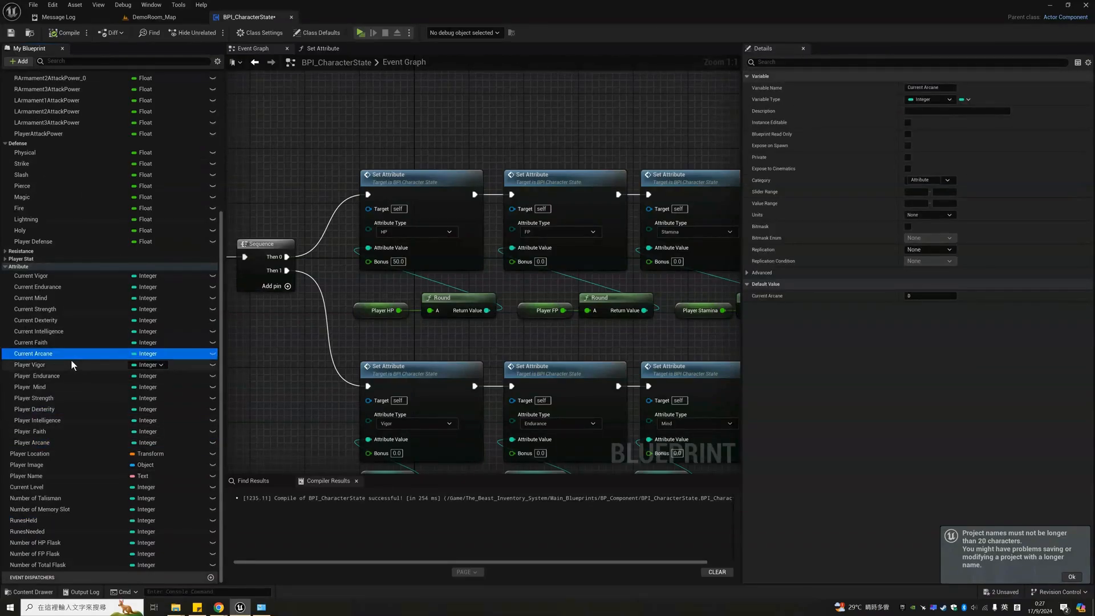
click(70, 387)
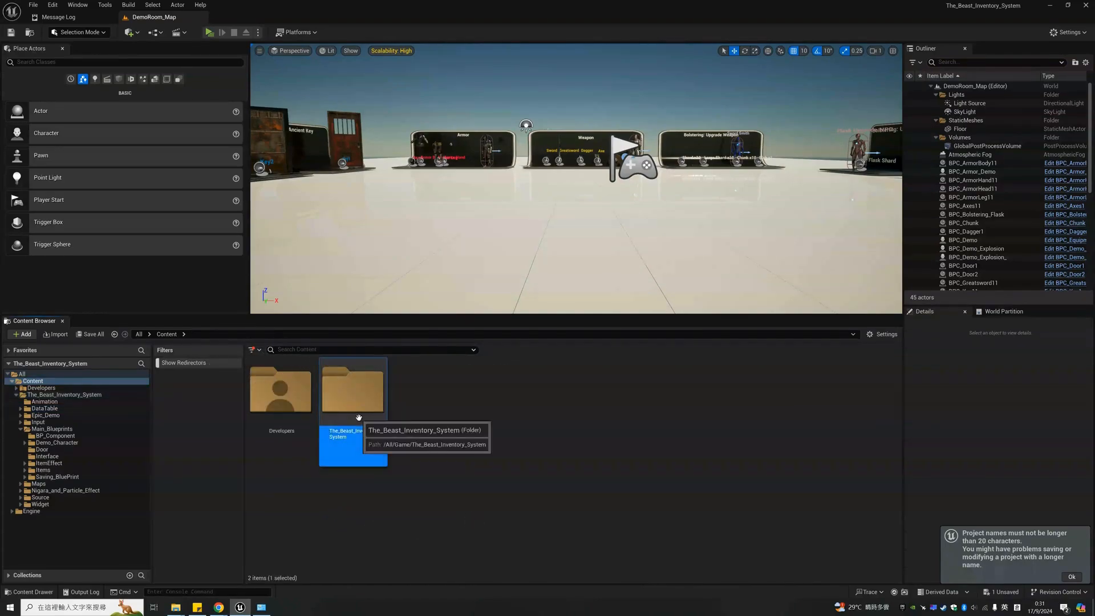
Browse to the Items folder of Main_Blueprints in The_Beast_Inventory_System, looking into its Weapon subfolder
double_click(358, 416)
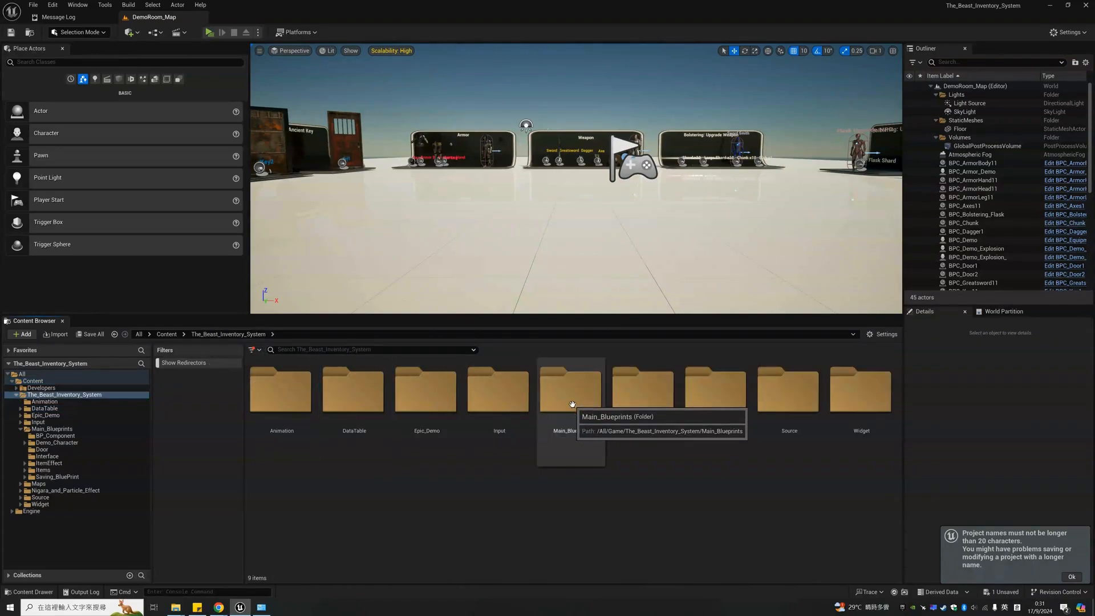
double_click(577, 440)
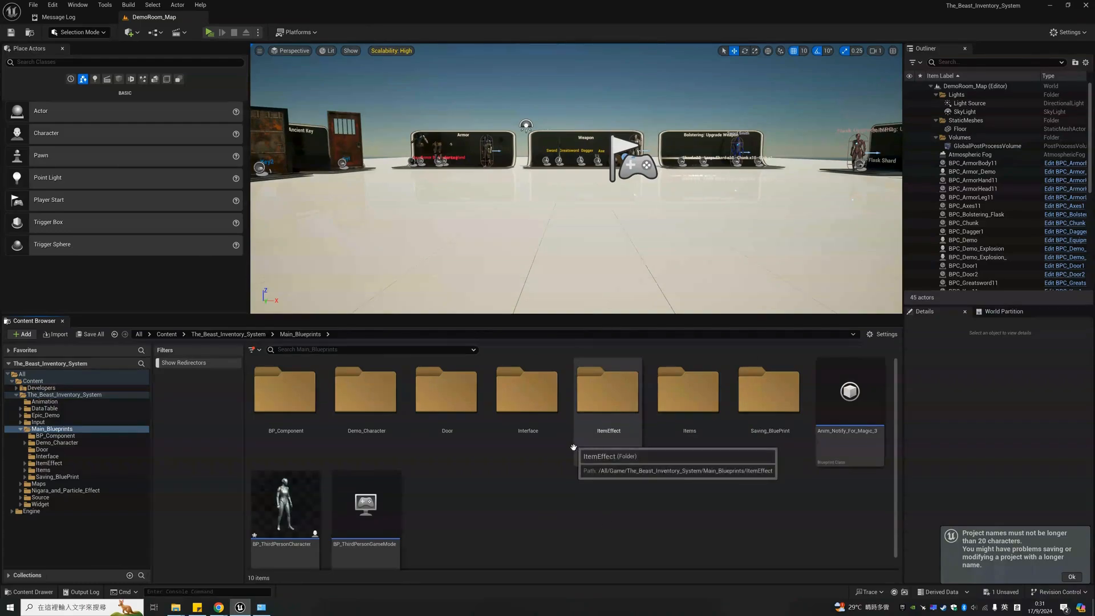
double_click(689, 441)
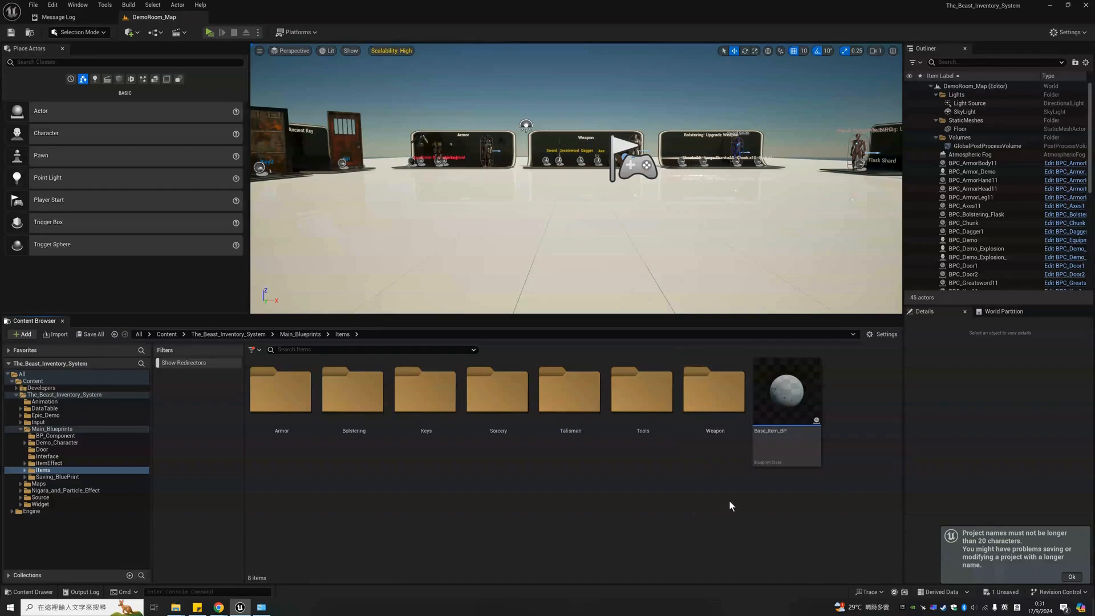
click(782, 430)
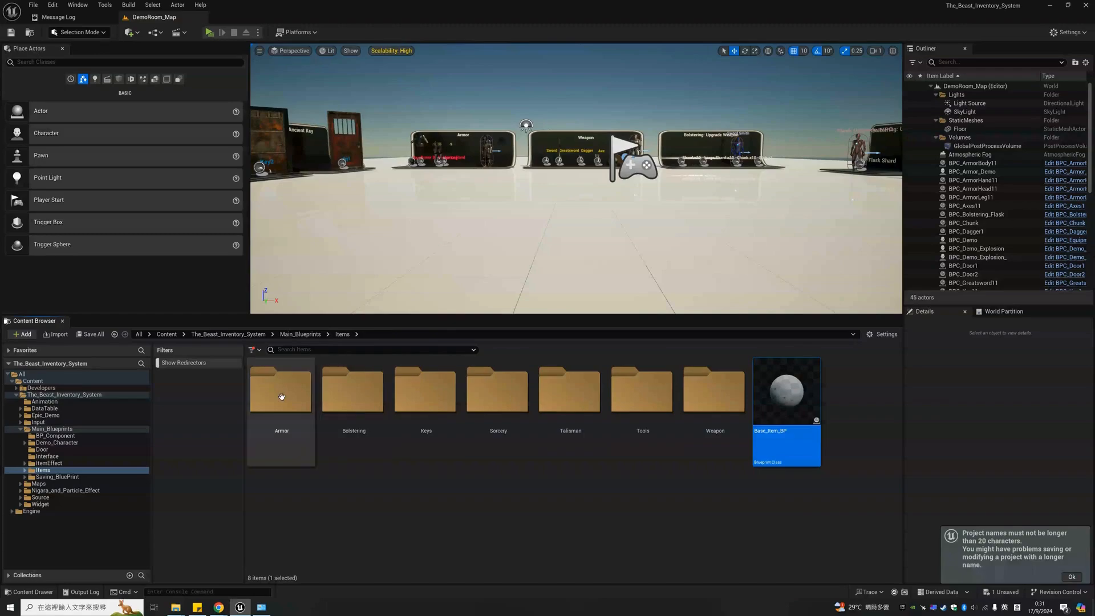
double_click(715, 391)
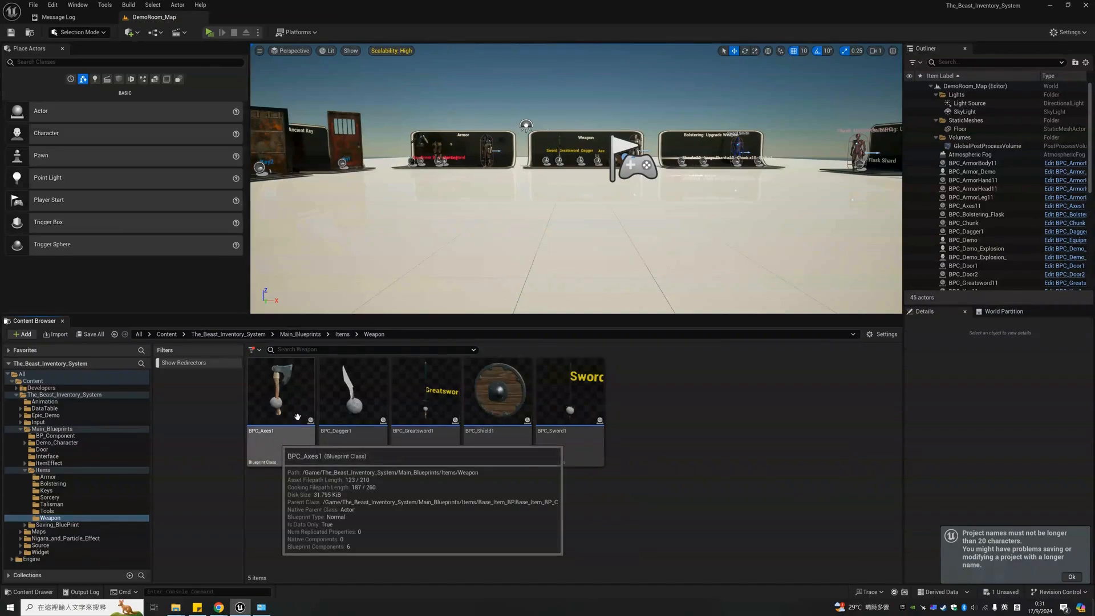
click(342, 334)
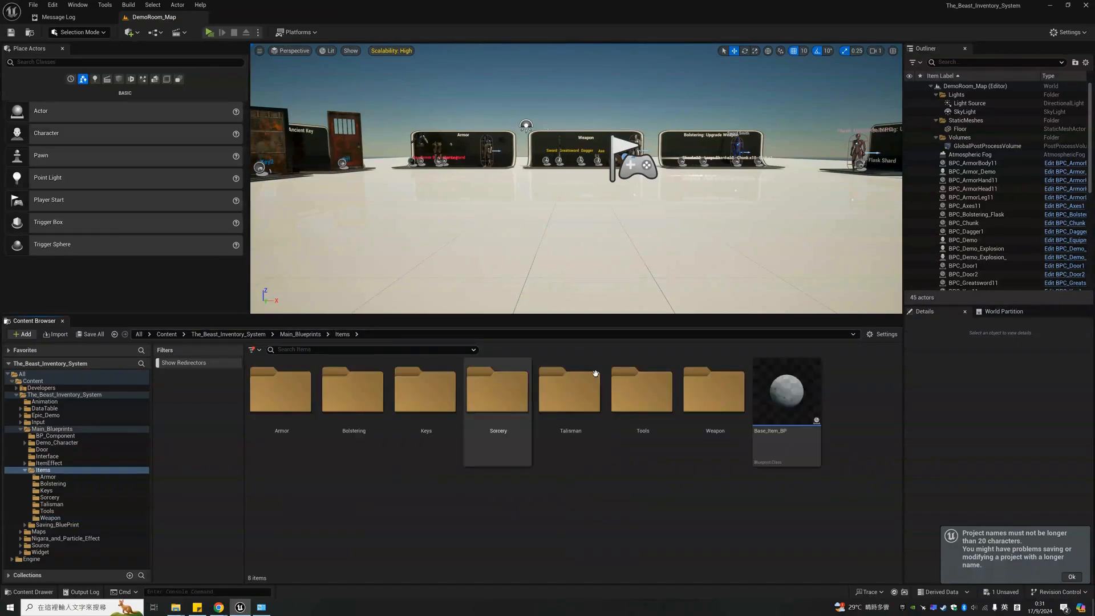
Create a child Blueprint class of Base_Item_BP in the Items folder and name it BPC_New_Item
click(792, 401)
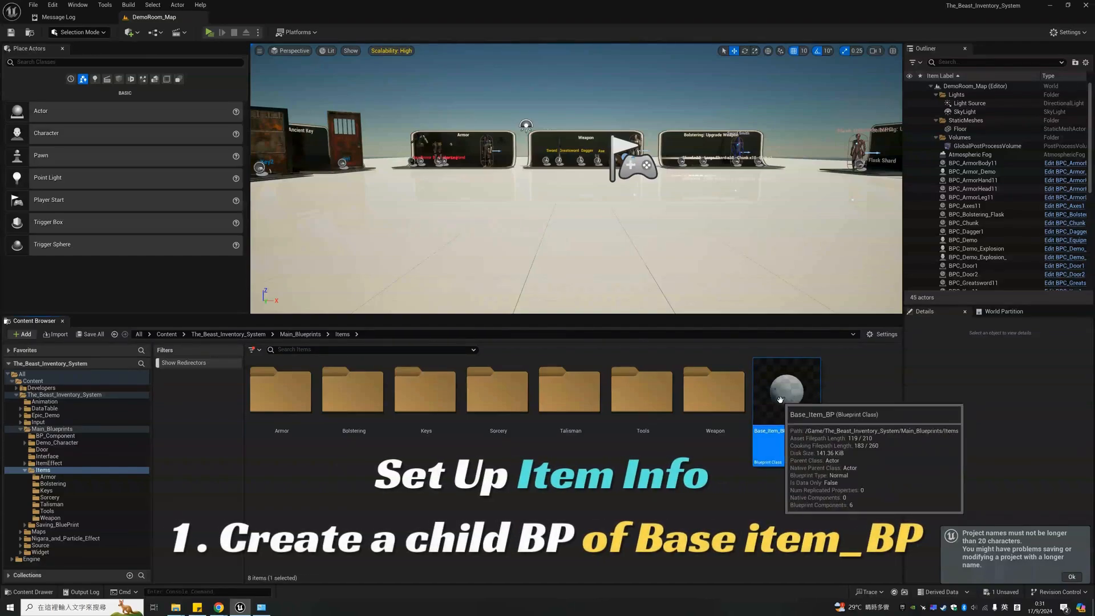
right_click(780, 404)
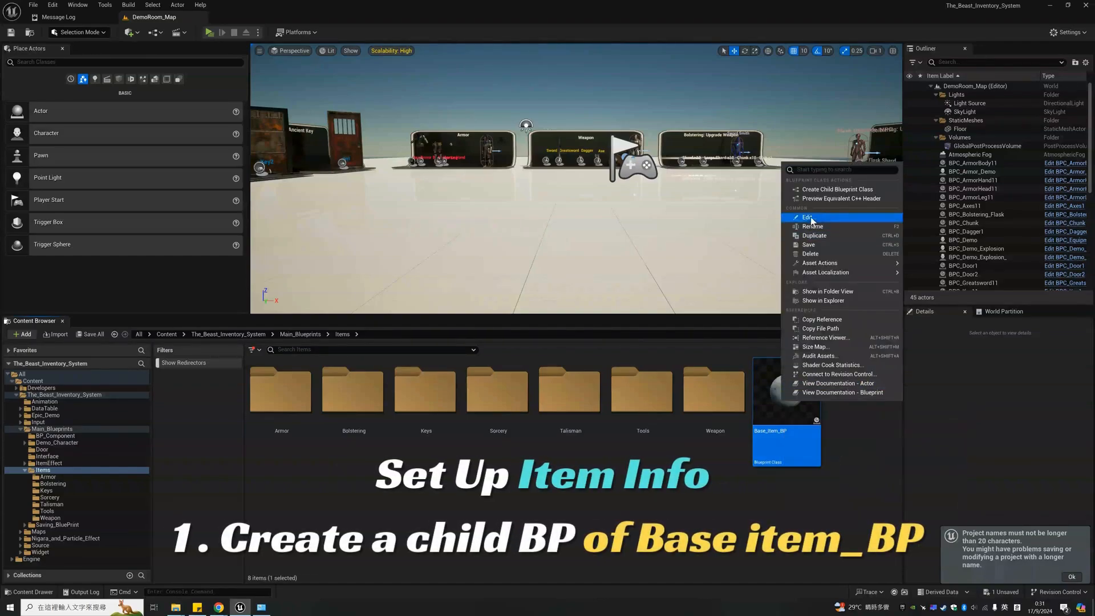
click(834, 190)
key(Return)
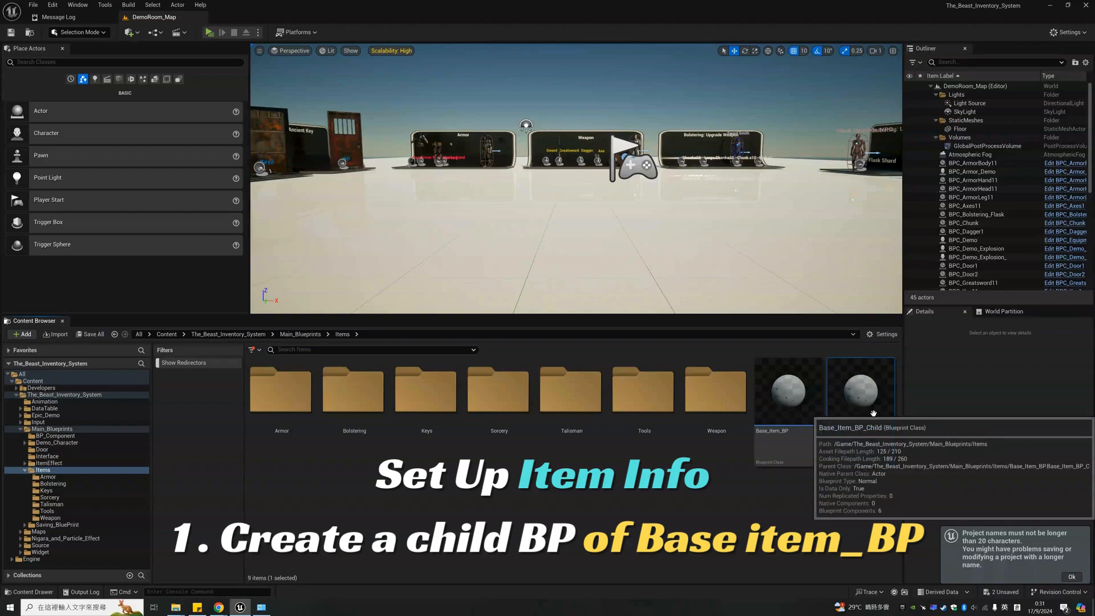
click(863, 432)
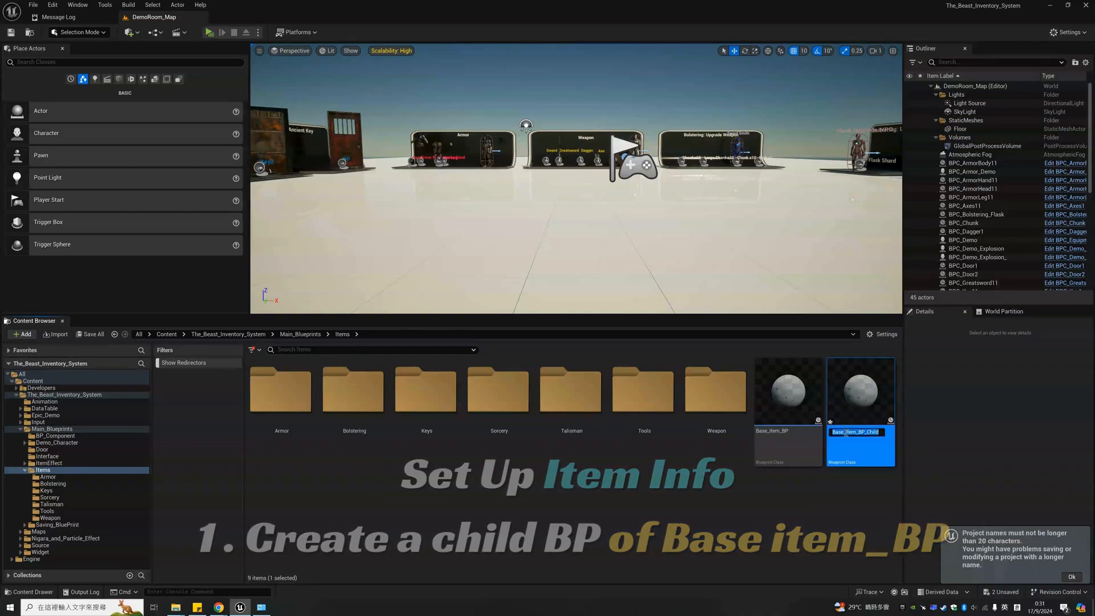
text(BPC_New_Item)
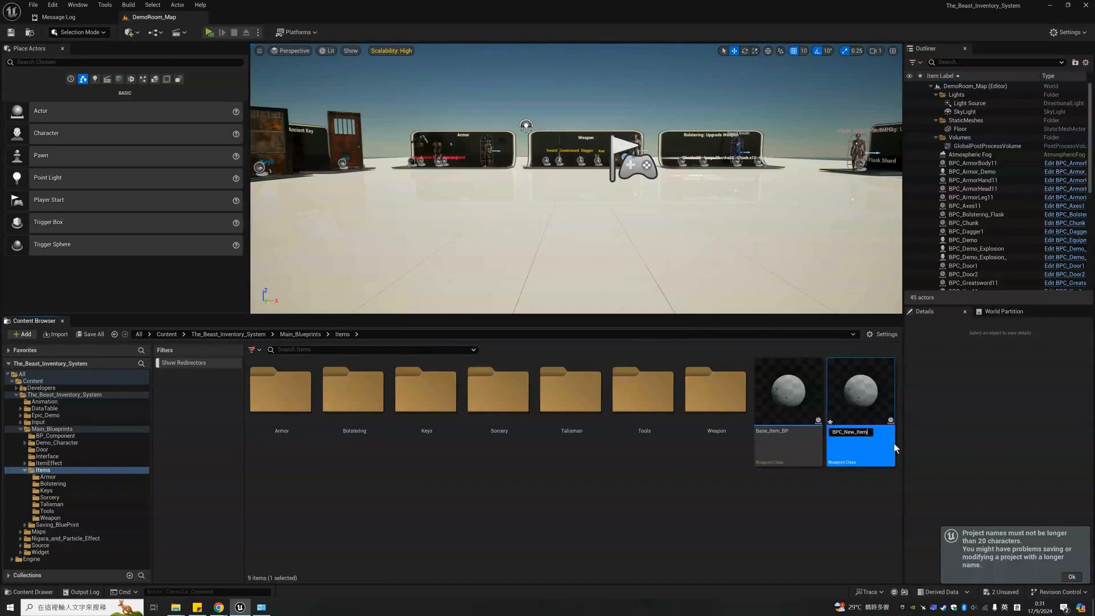
key(Return)
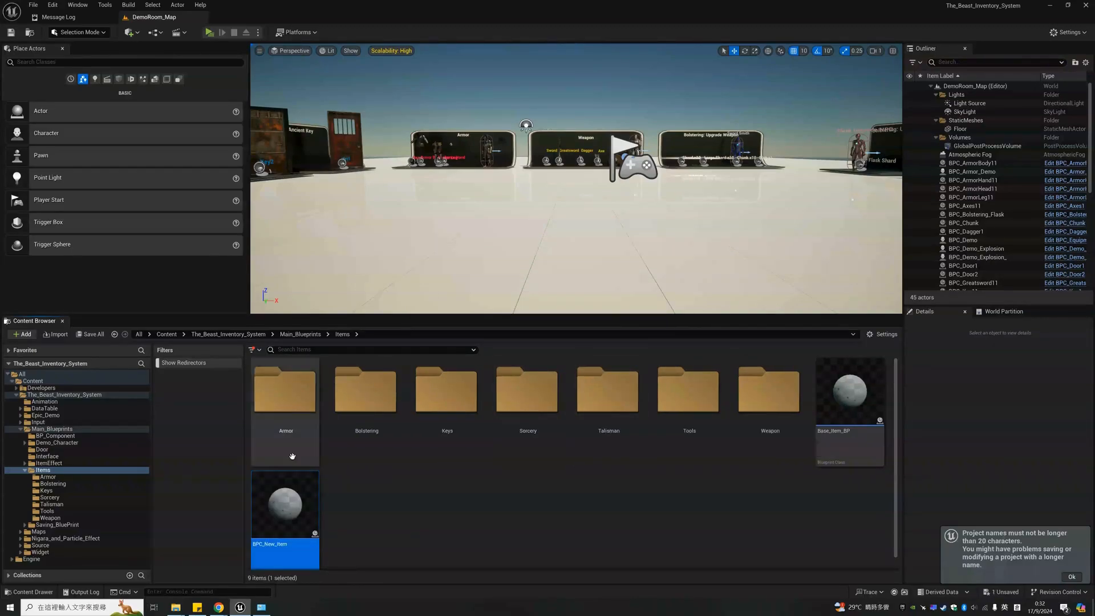
click(355, 518)
scroll(355, 518, down, 1)
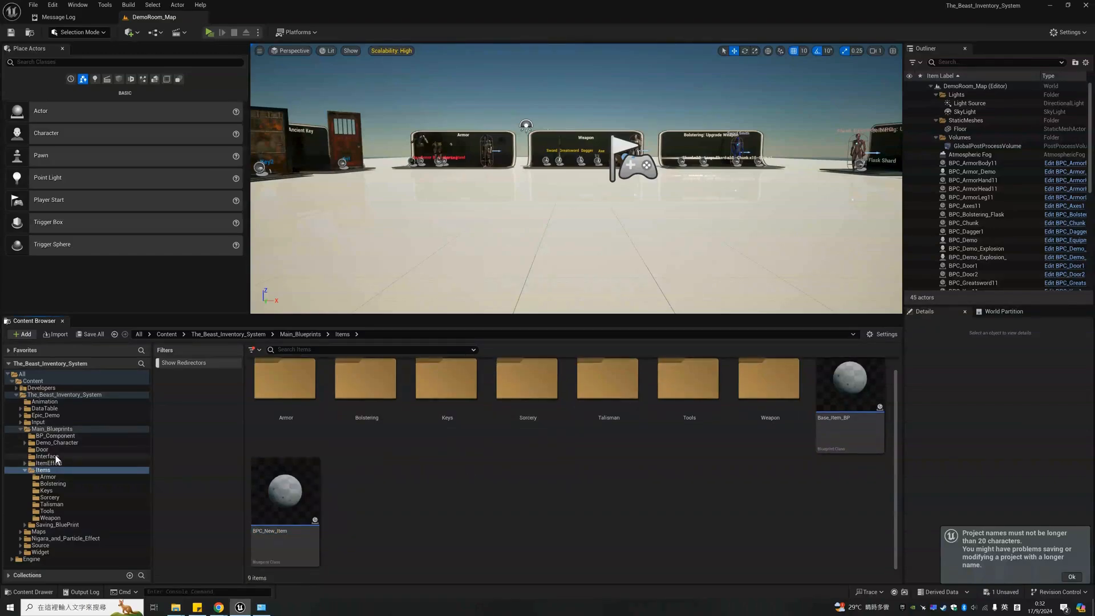
click(279, 511)
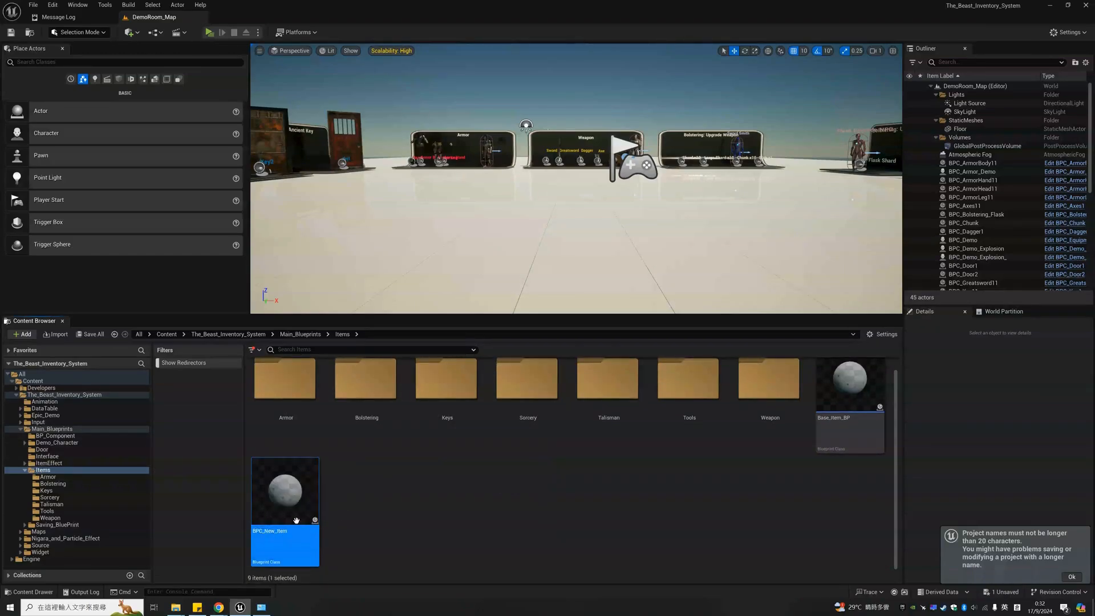
Open the ItemInfo_DT data table from the DataTable folder and add a row named New-item
click(56, 409)
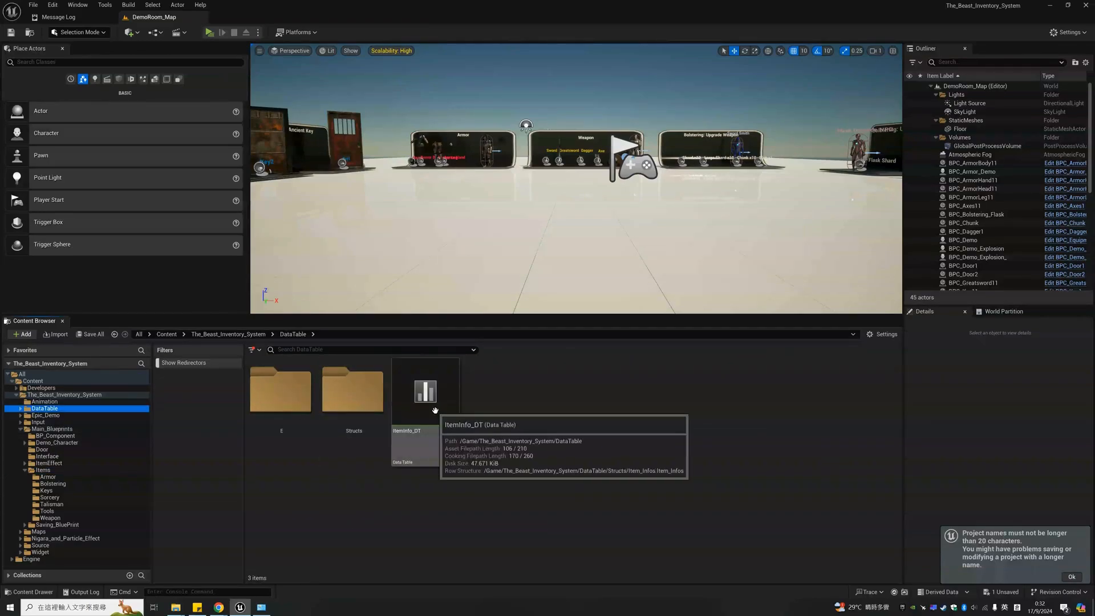
click(432, 405)
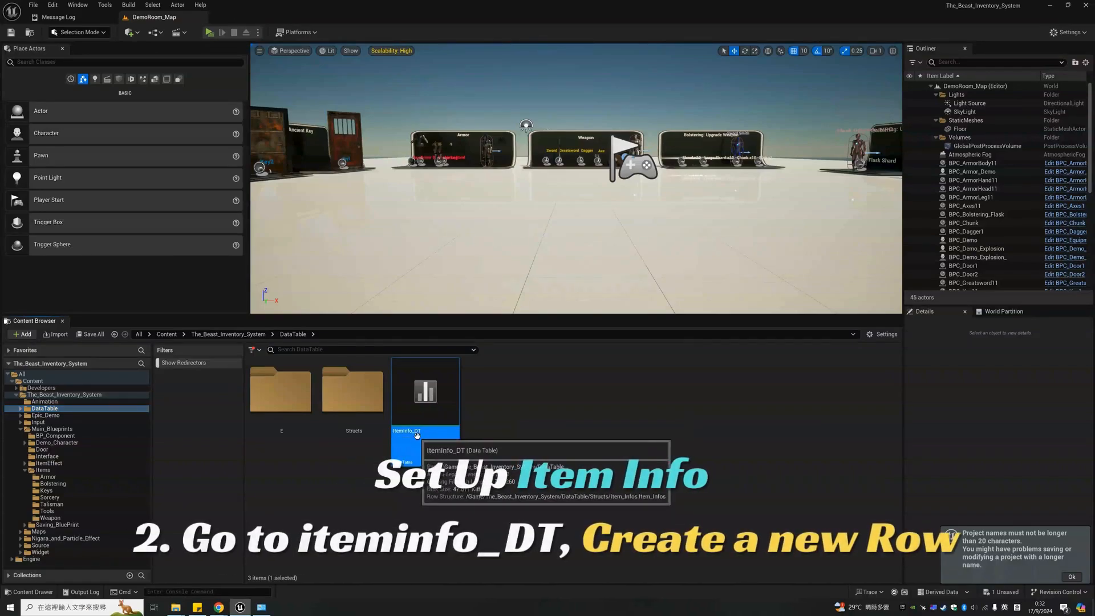
double_click(427, 401)
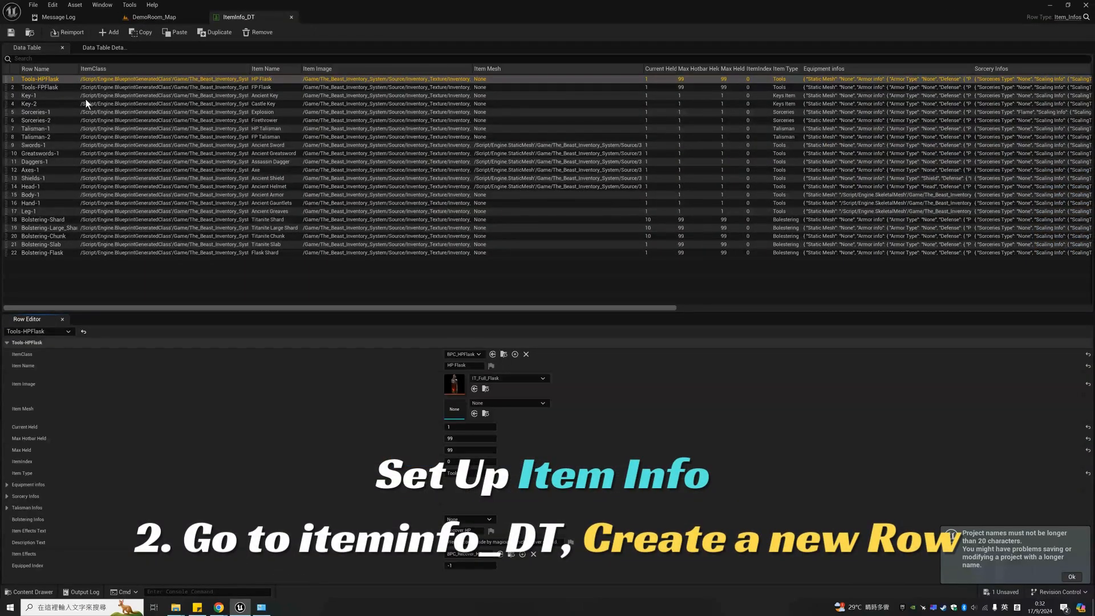
click(110, 35)
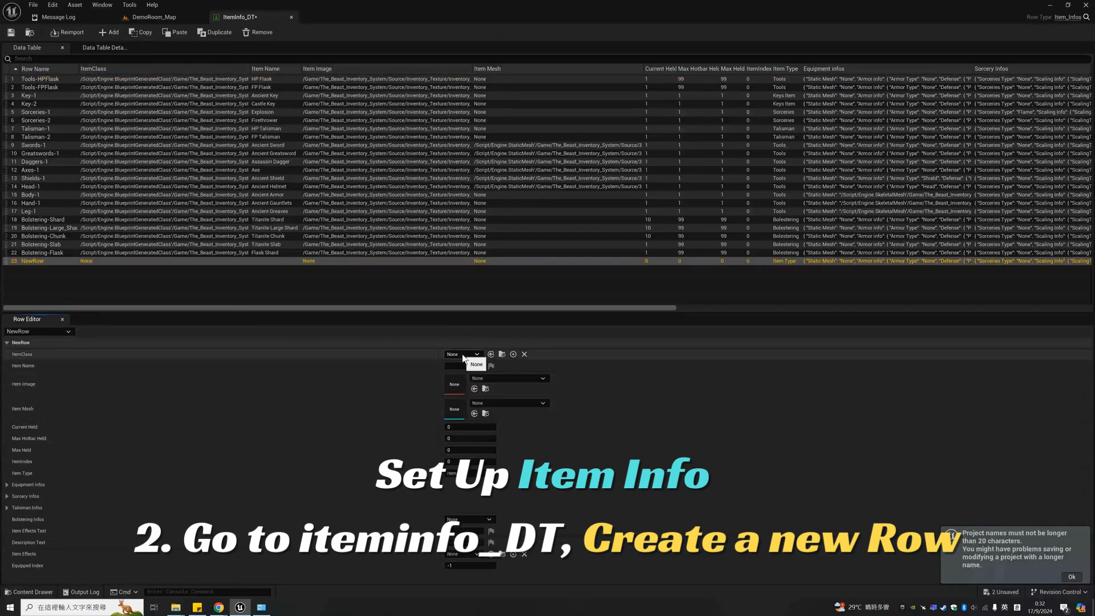
double_click(41, 261)
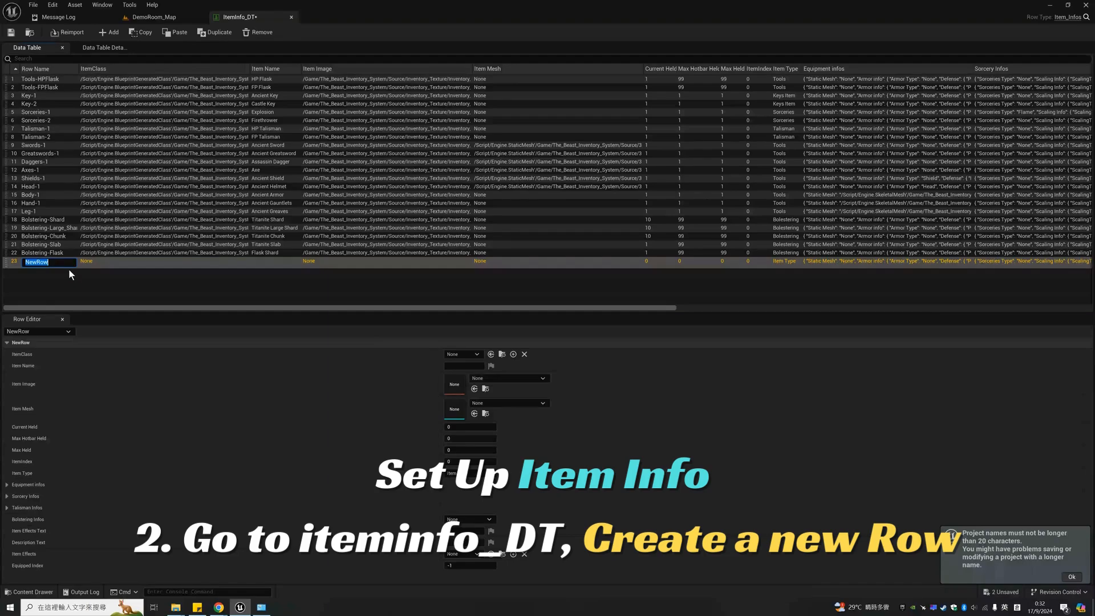
text(N)
key(Return)
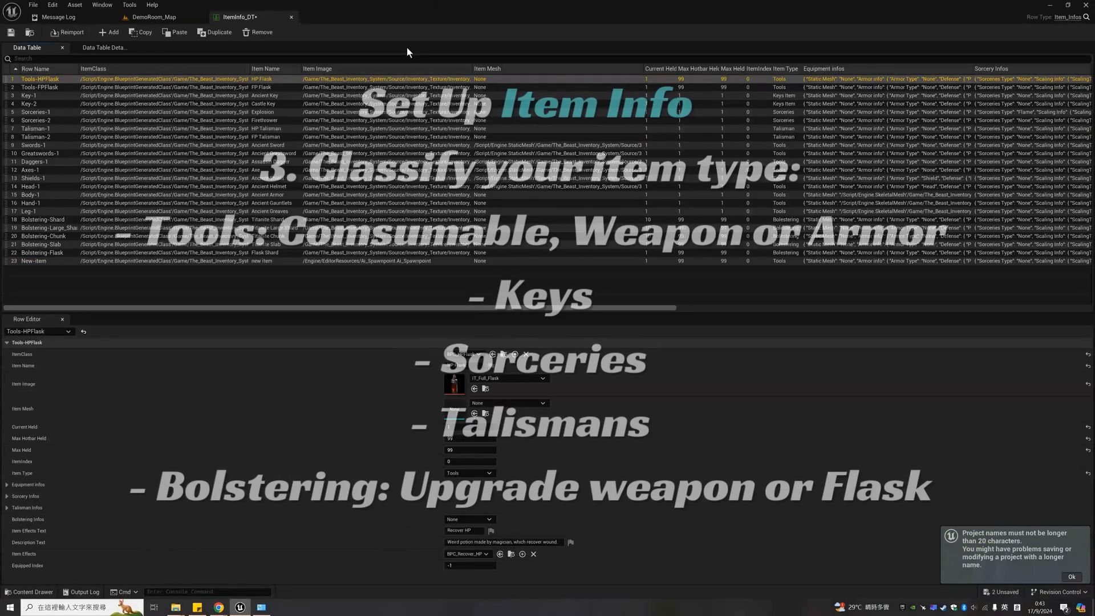
Examine the Item Type options and compare the tool, weapon, armor, key, sorcery, talisman and bolstering rows of ItemInfo_DT
click(469, 473)
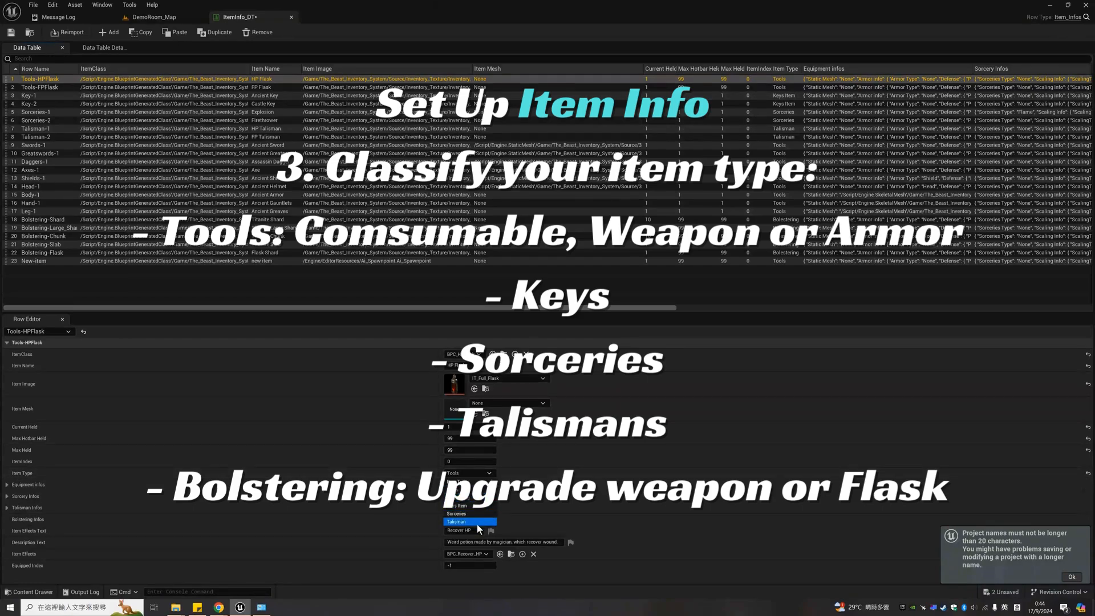
click(183, 77)
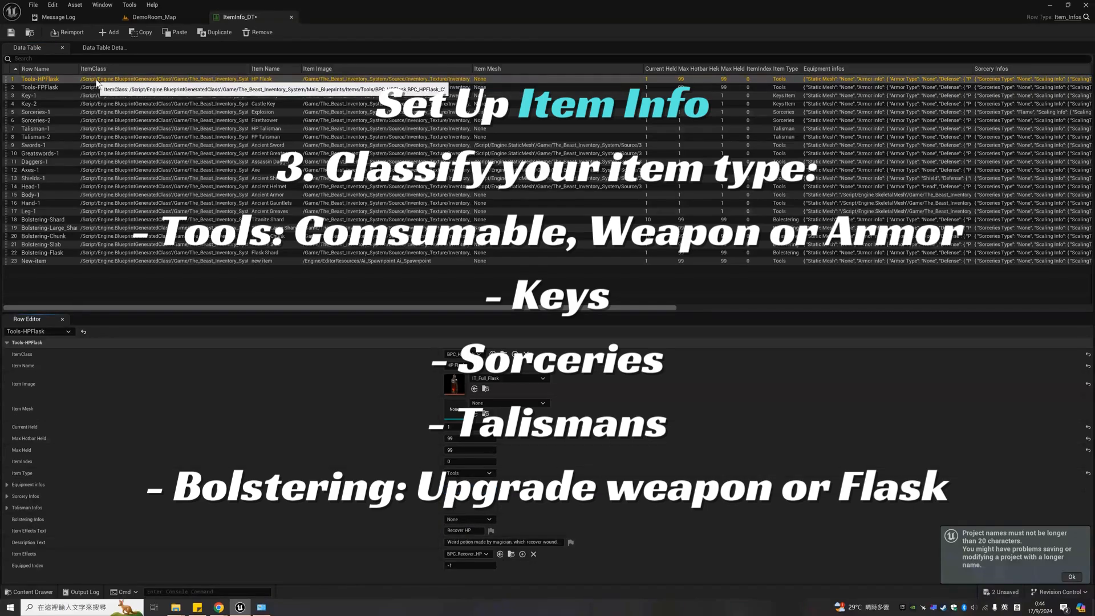
click(114, 153)
click(117, 178)
click(121, 203)
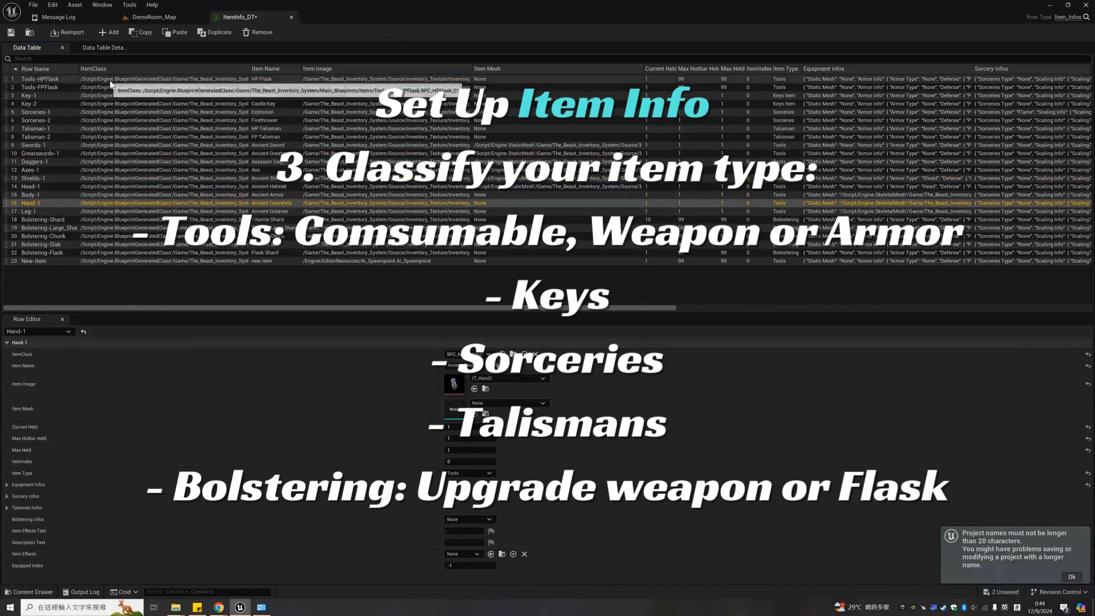
click(111, 95)
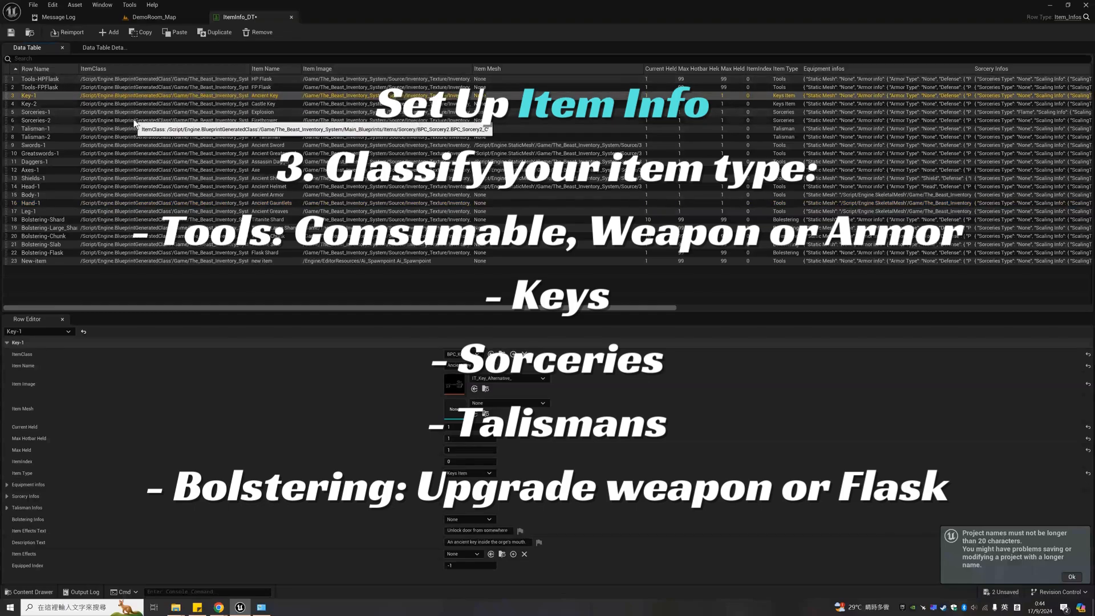
click(134, 120)
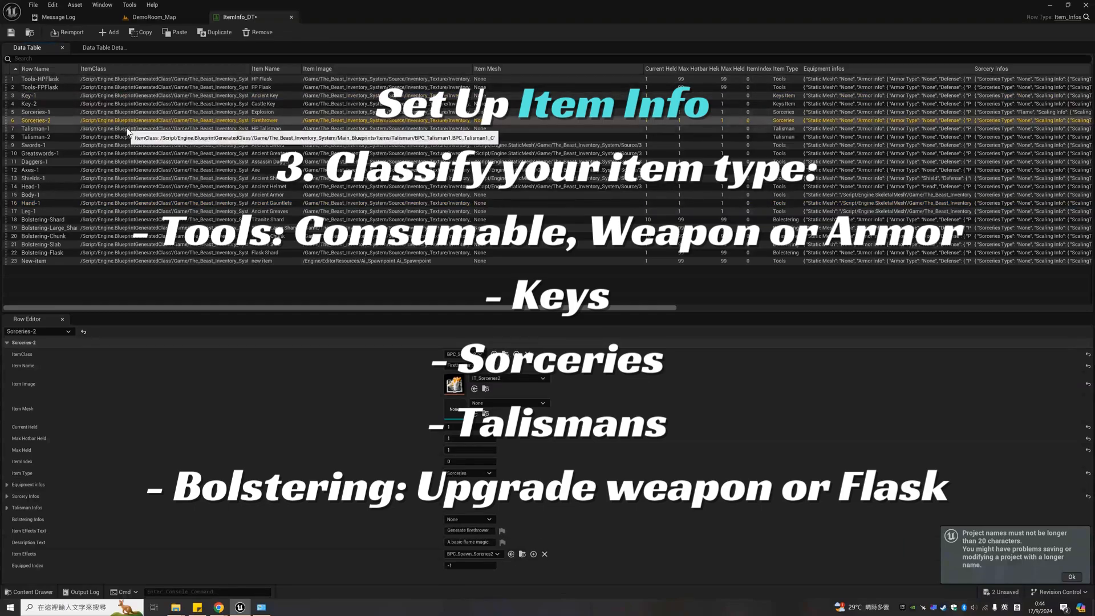
click(127, 129)
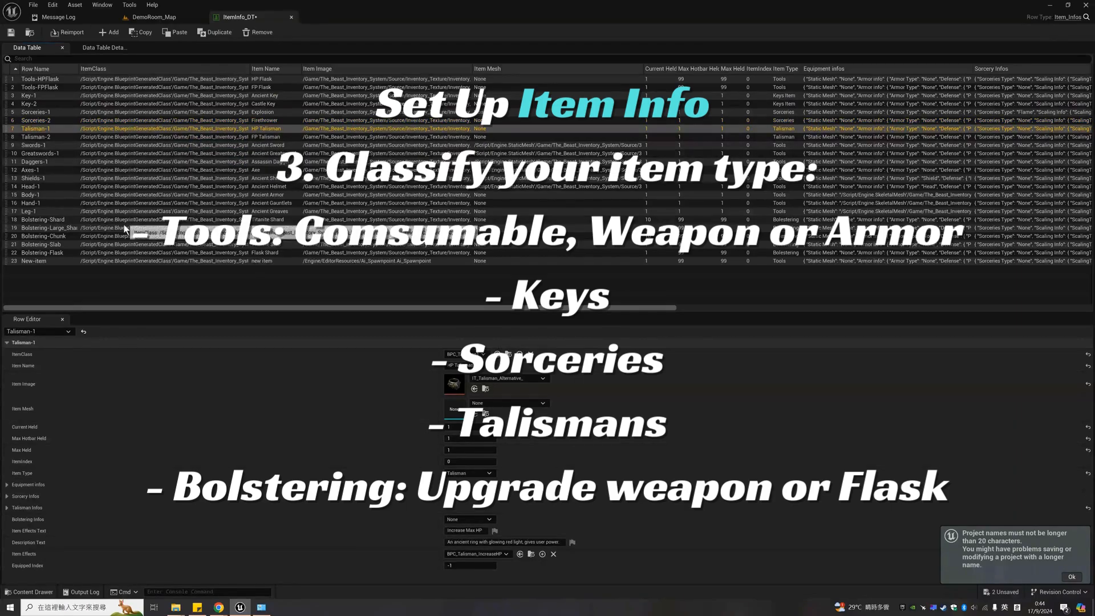
click(165, 227)
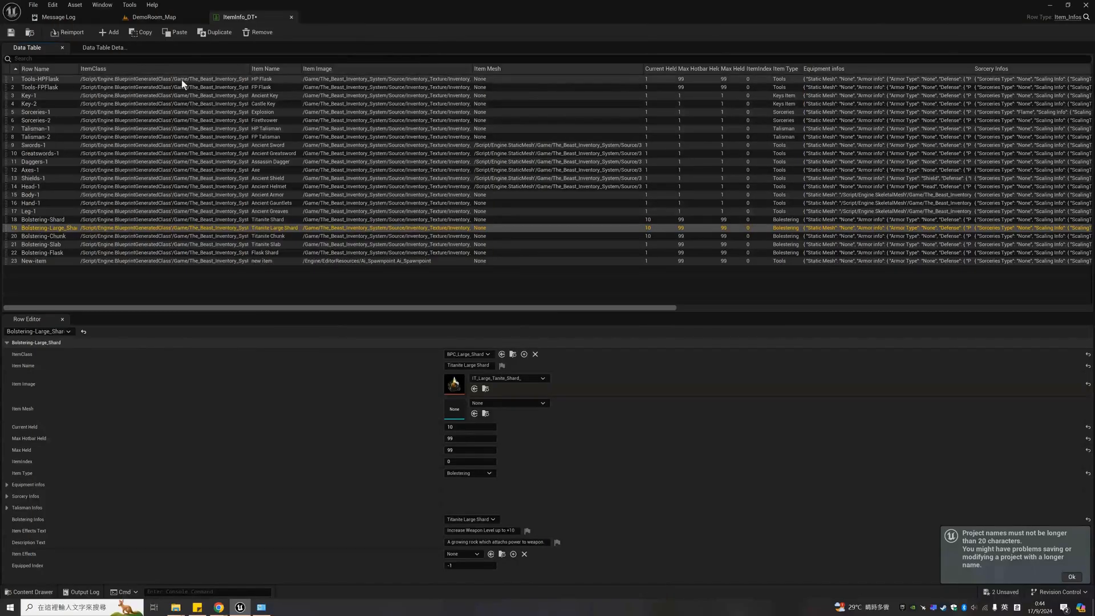
click(181, 80)
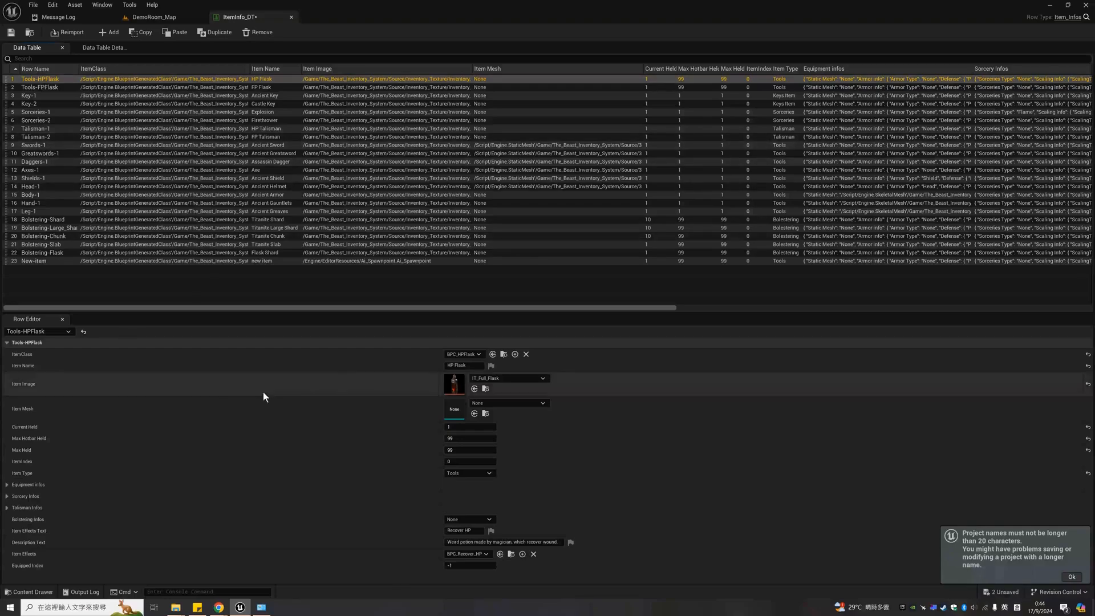
Review the New-item row's name, Current Held, Max Hotbar Held, Max Held, ItemIndex and Item Type settings
click(191, 262)
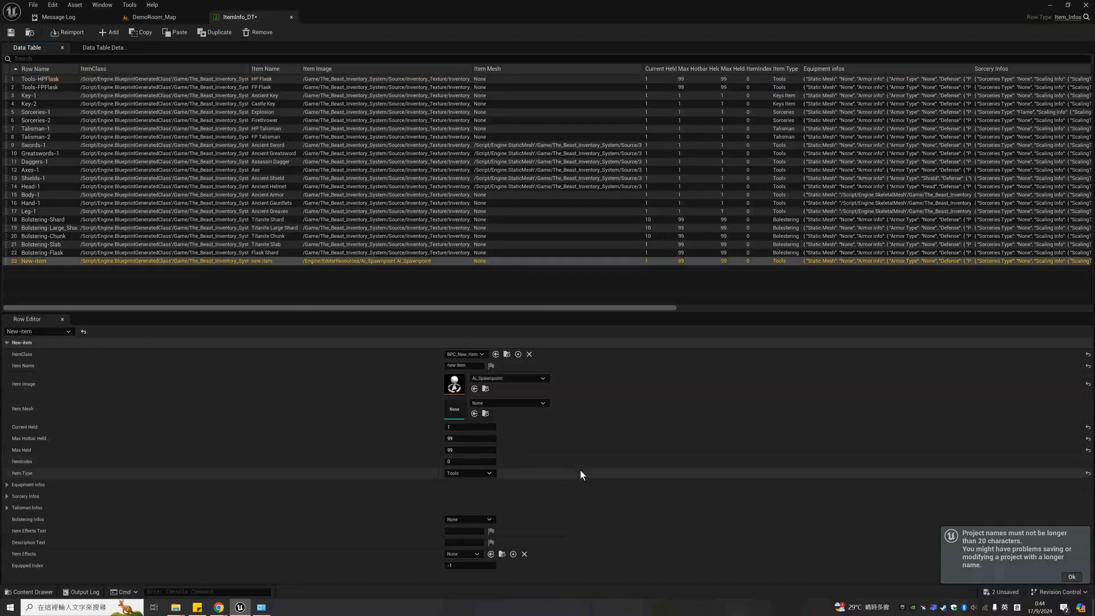
click(430, 368)
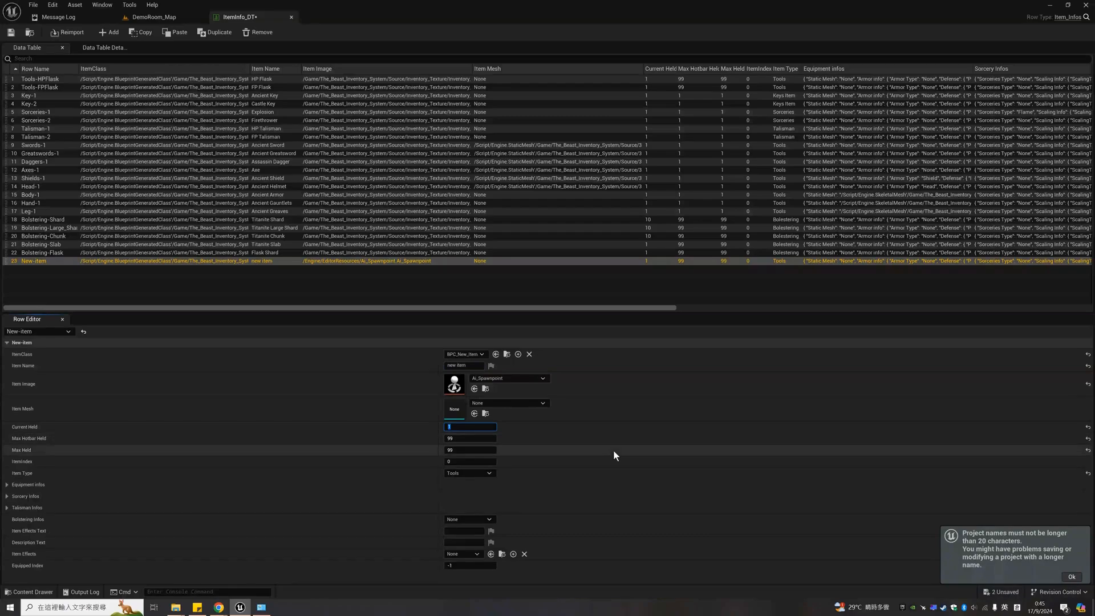
click(474, 426)
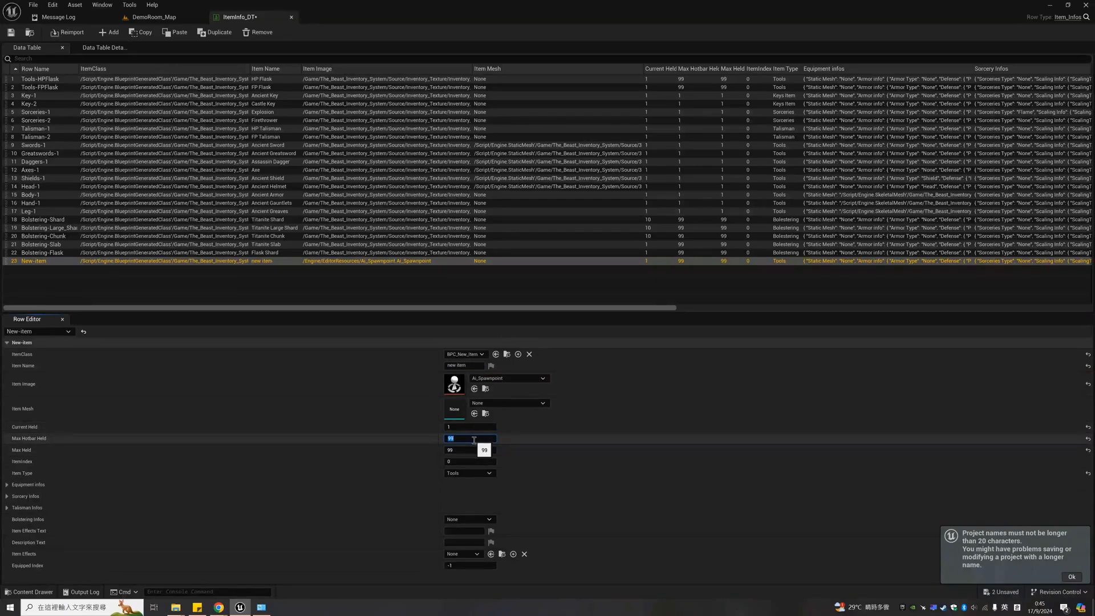
click(481, 452)
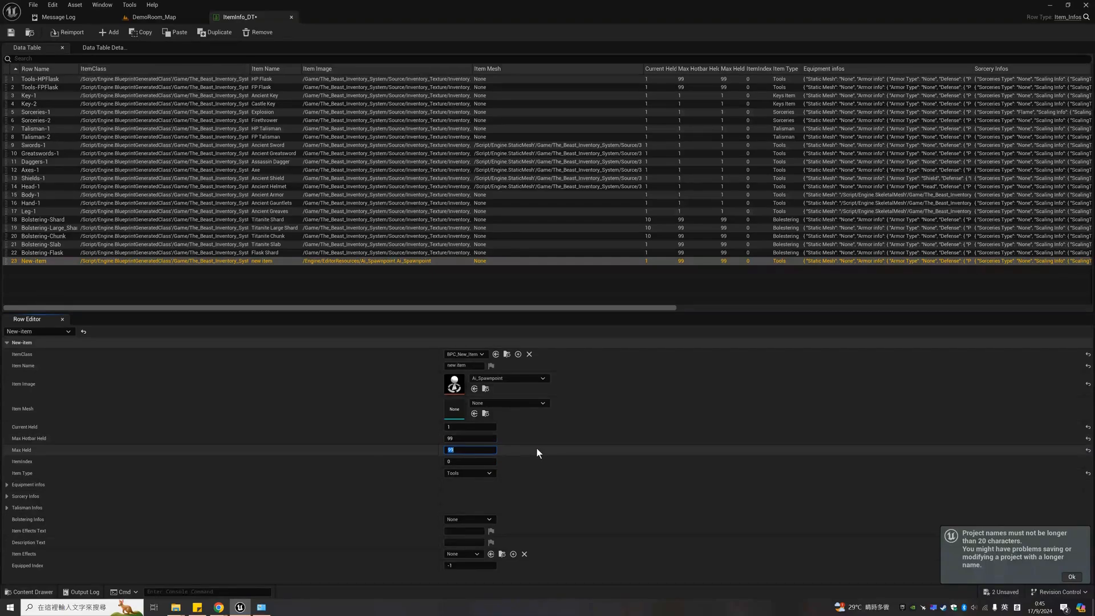
click(475, 438)
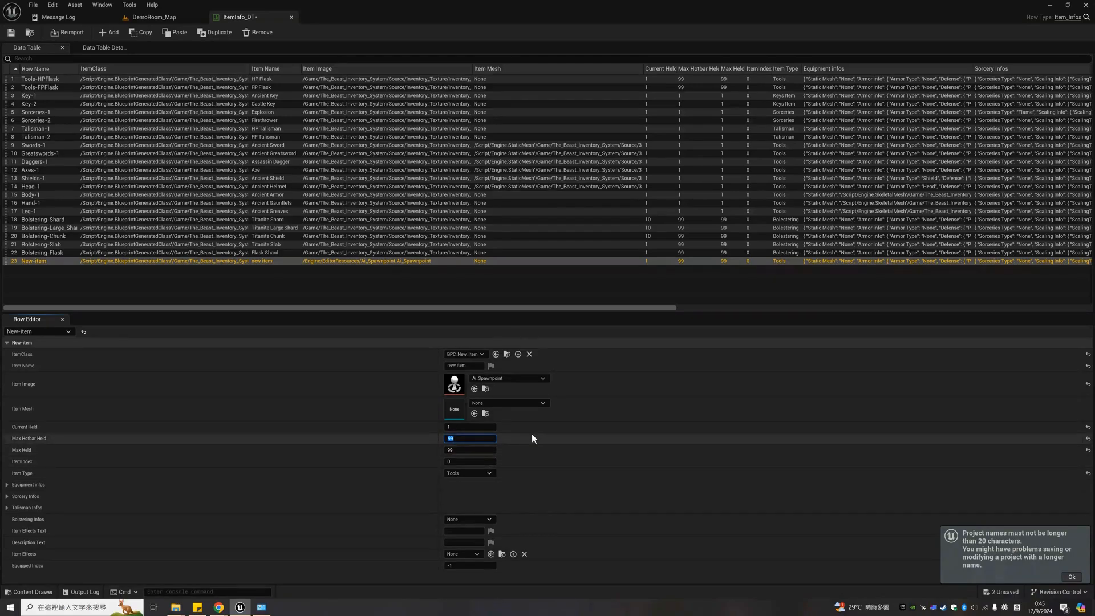
click(474, 462)
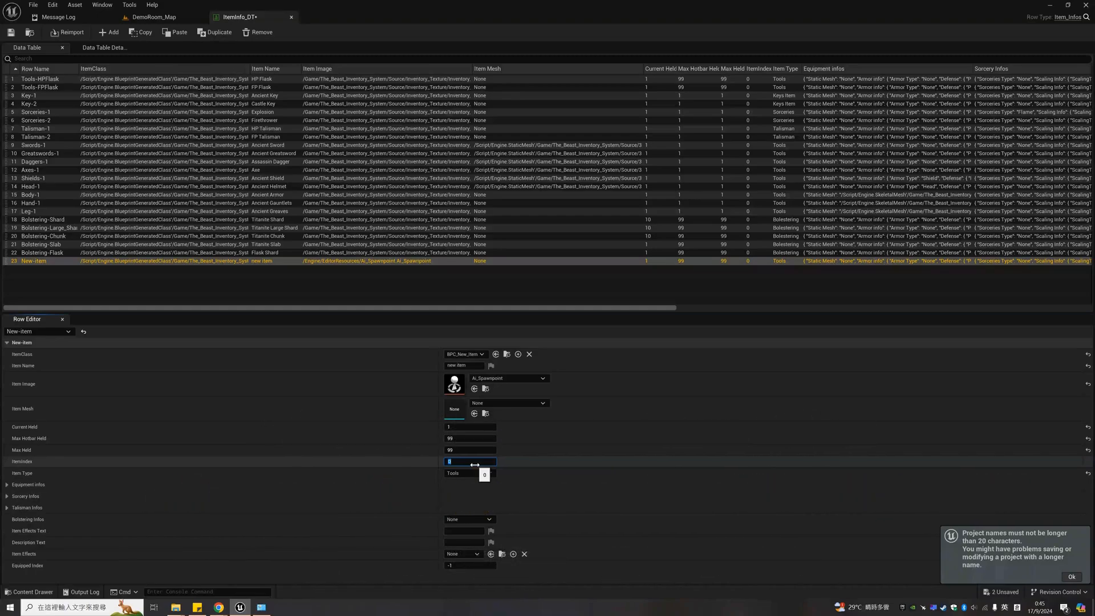
click(491, 474)
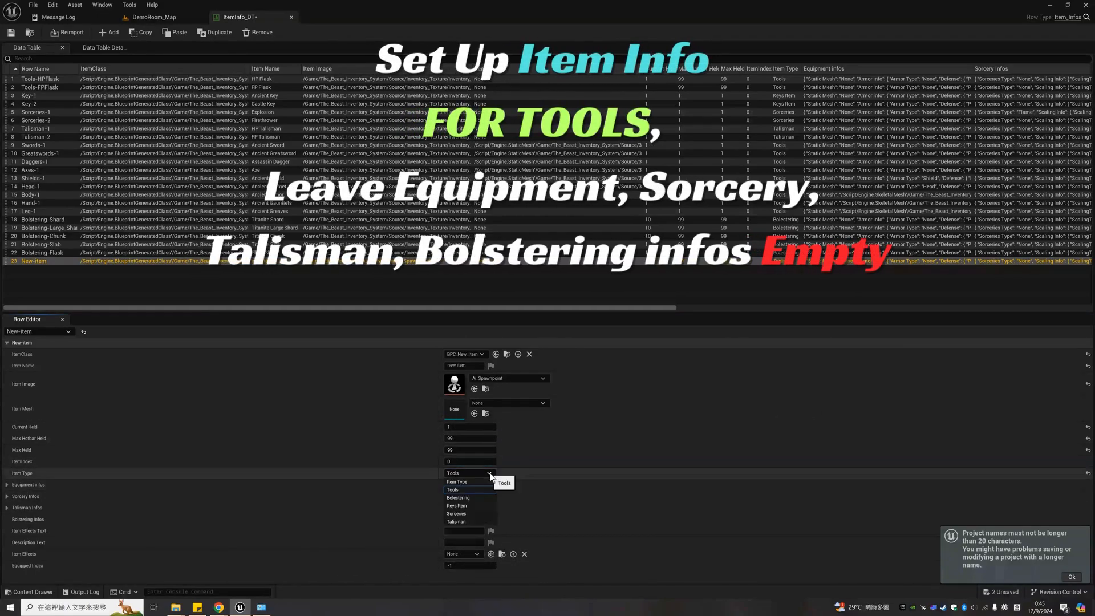
click(491, 474)
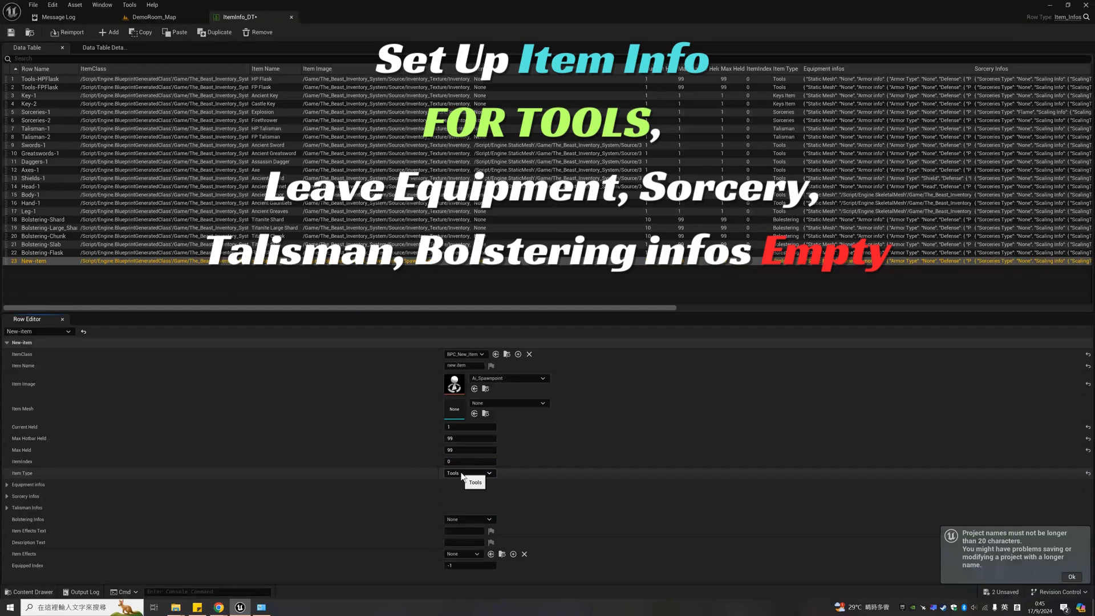